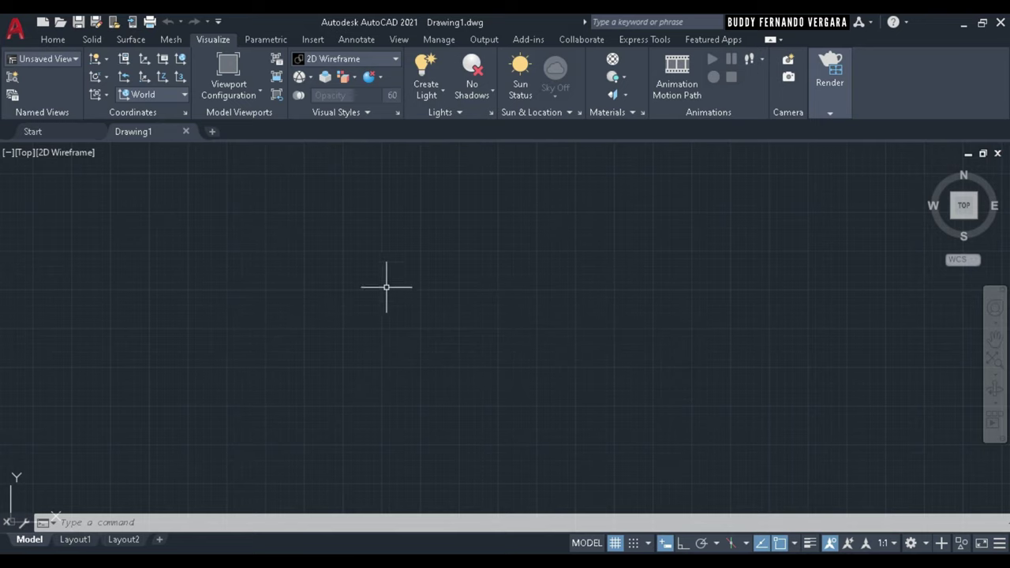
# Step: On Layout1, window-select the default viewport and delete it, leaving a blank sheet
pyautogui.click(84, 544)
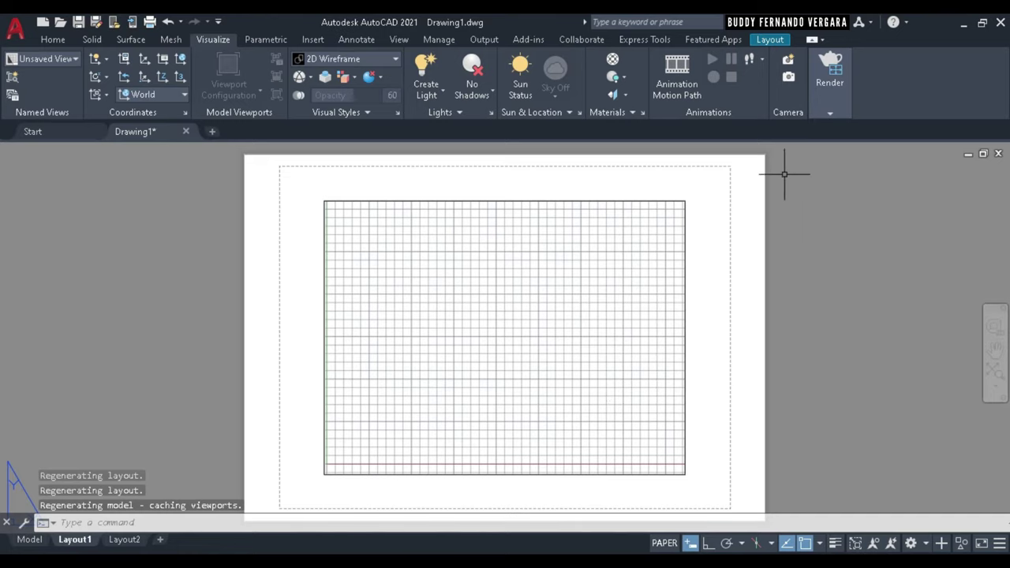
pyautogui.click(732, 162)
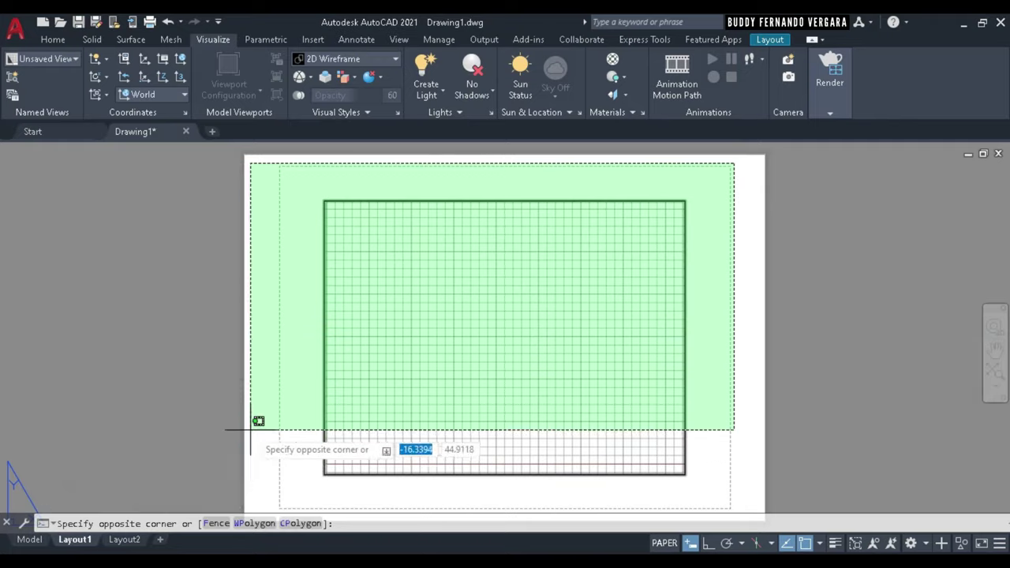
pyautogui.click(251, 430)
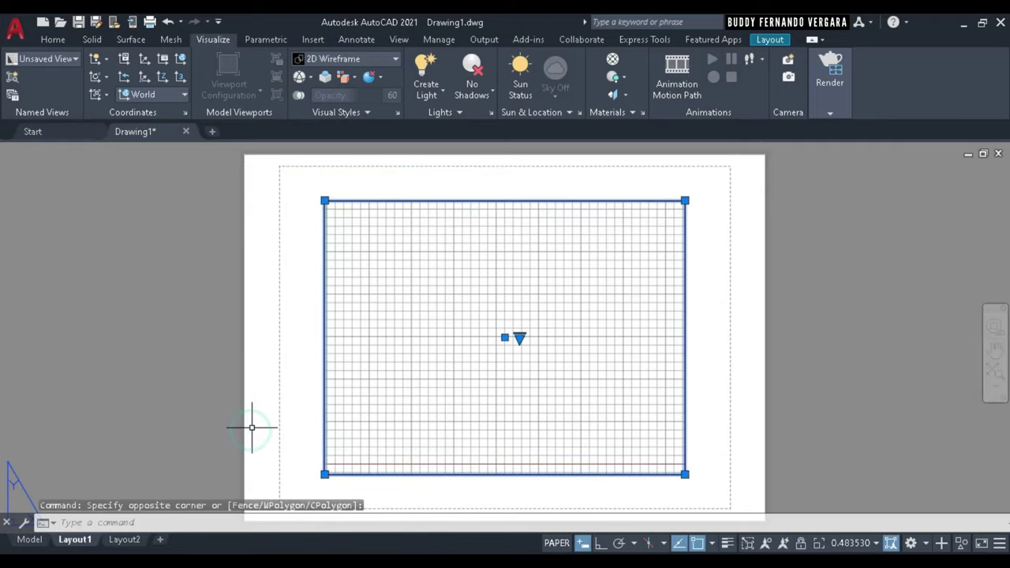
pyautogui.press('Delete')
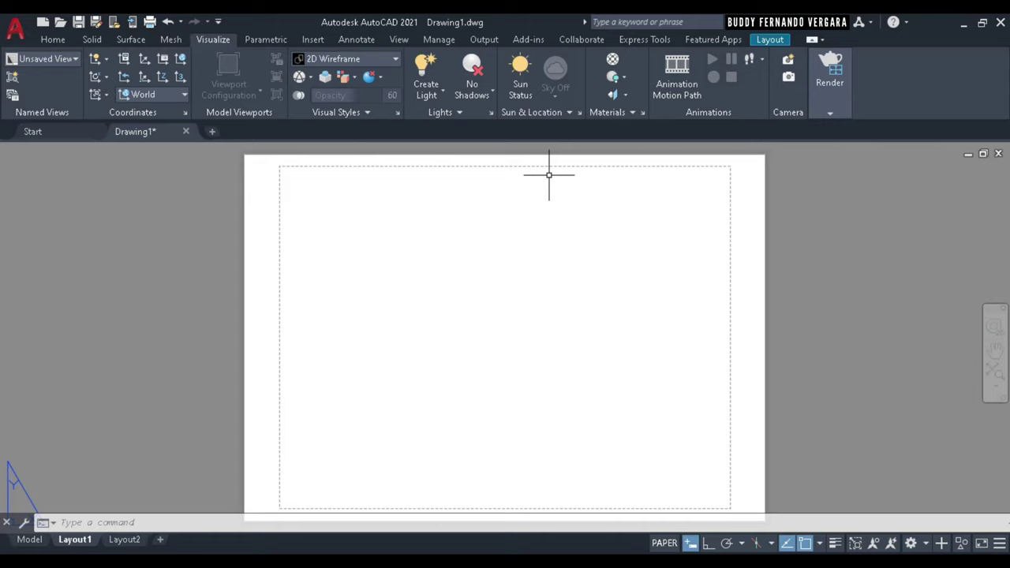
# Step: Rename the Layout1 tab to 'Plantilla A4'
pyautogui.rightClick(81, 544)
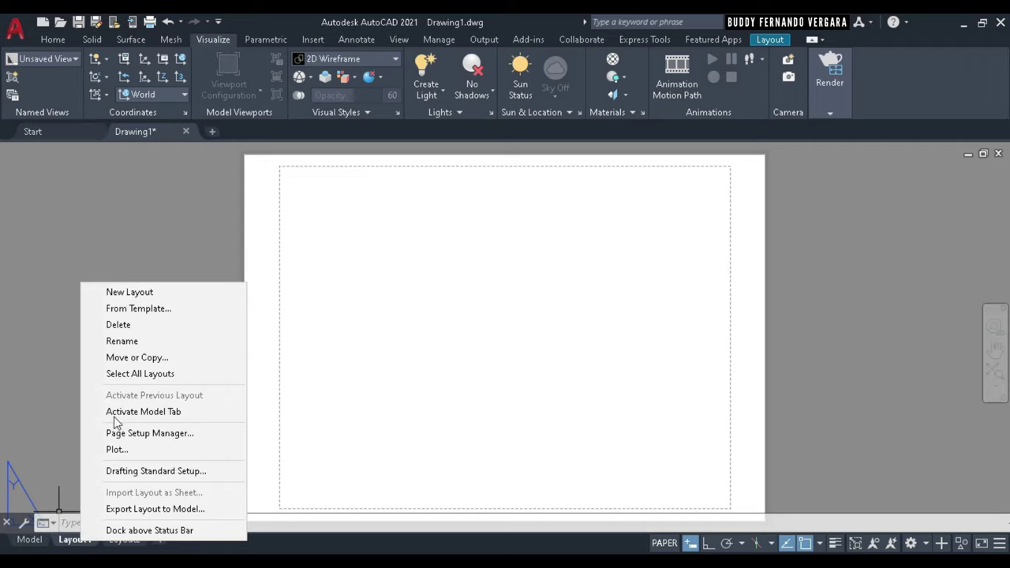
pyautogui.click(120, 341)
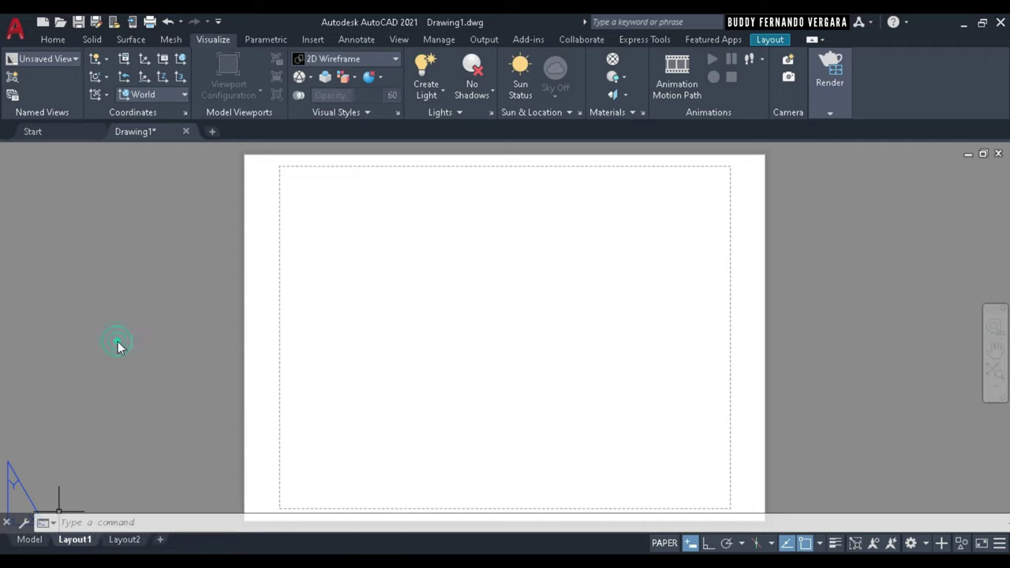
pyautogui.press('BackSpace')
pyautogui.write('P')
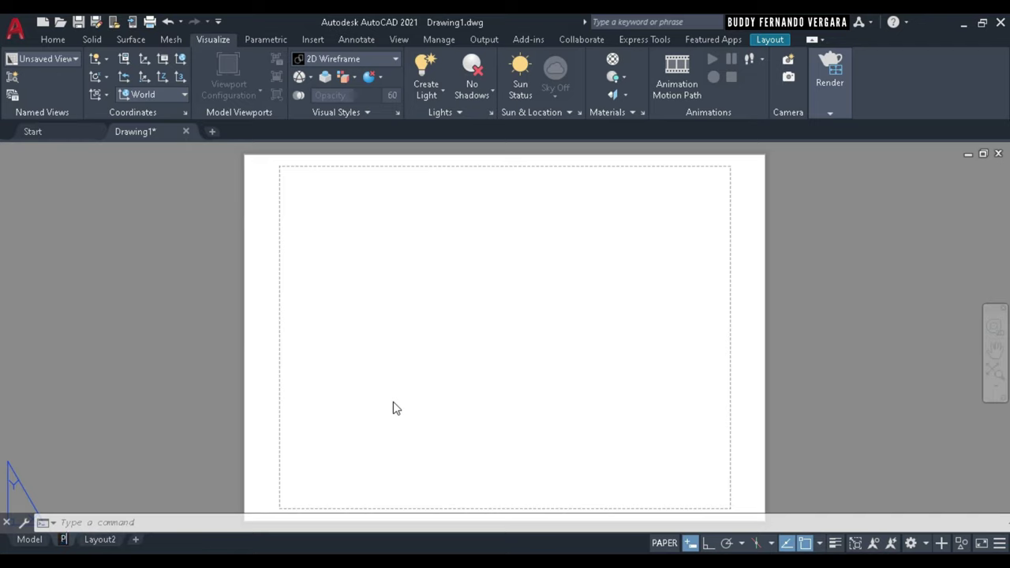
pyautogui.write('lantilla A$')
pyautogui.press('BackSpace')
pyautogui.write('4')
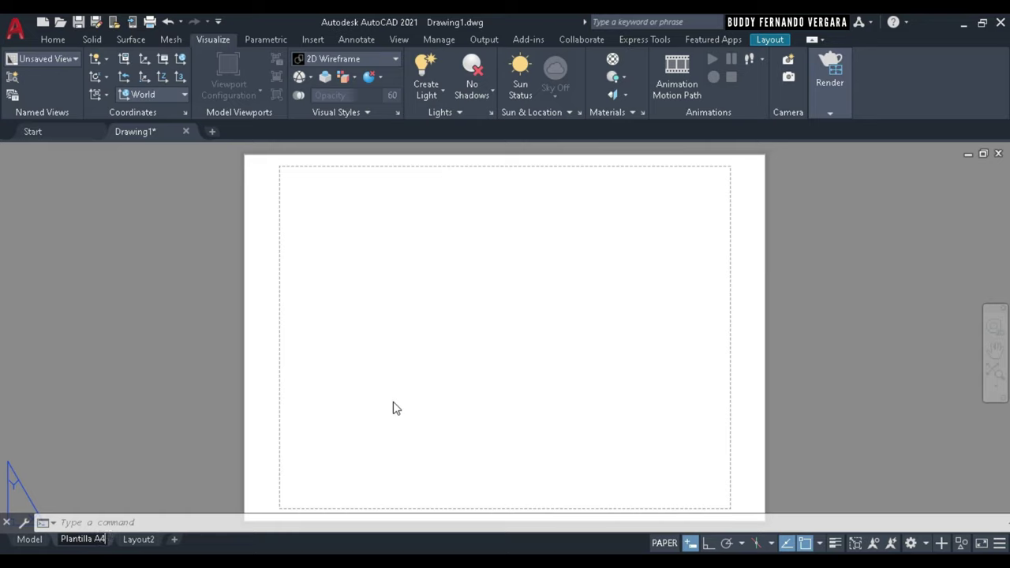
pyautogui.click(396, 408)
# Step: Window-select across the whole sheet to confirm it holds no objects
pyautogui.click(126, 505)
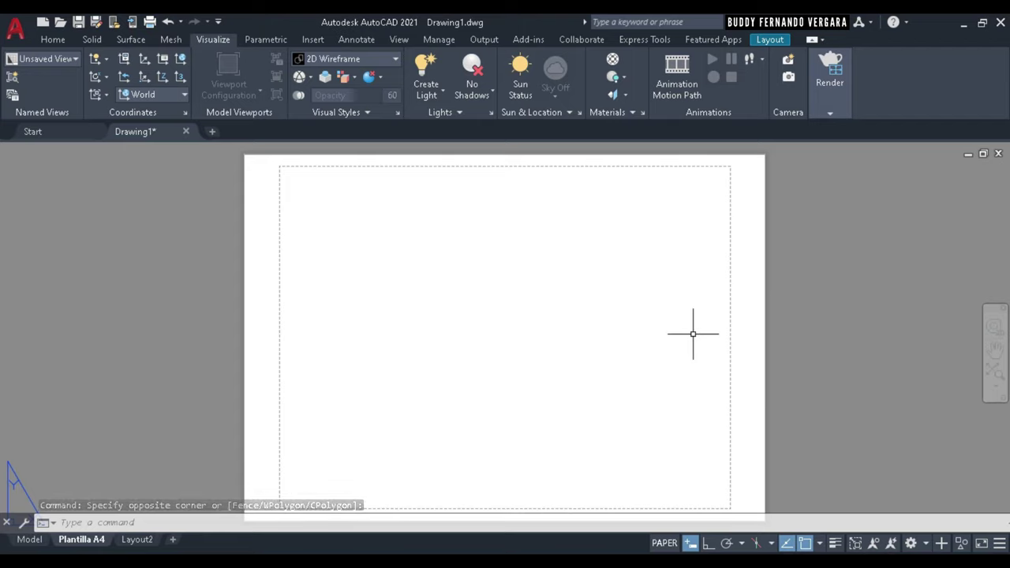
pyautogui.click(724, 187)
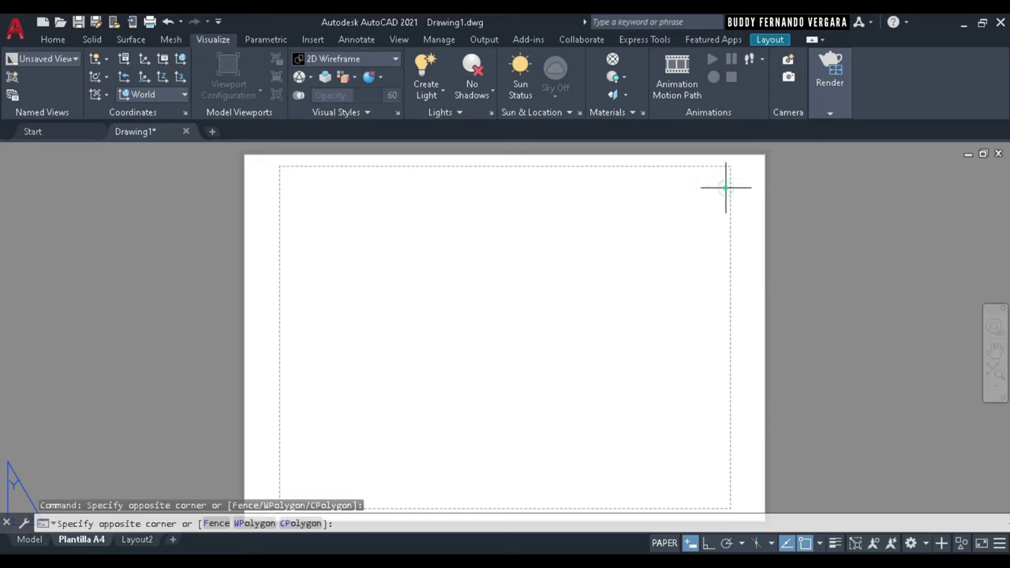
pyautogui.click(339, 462)
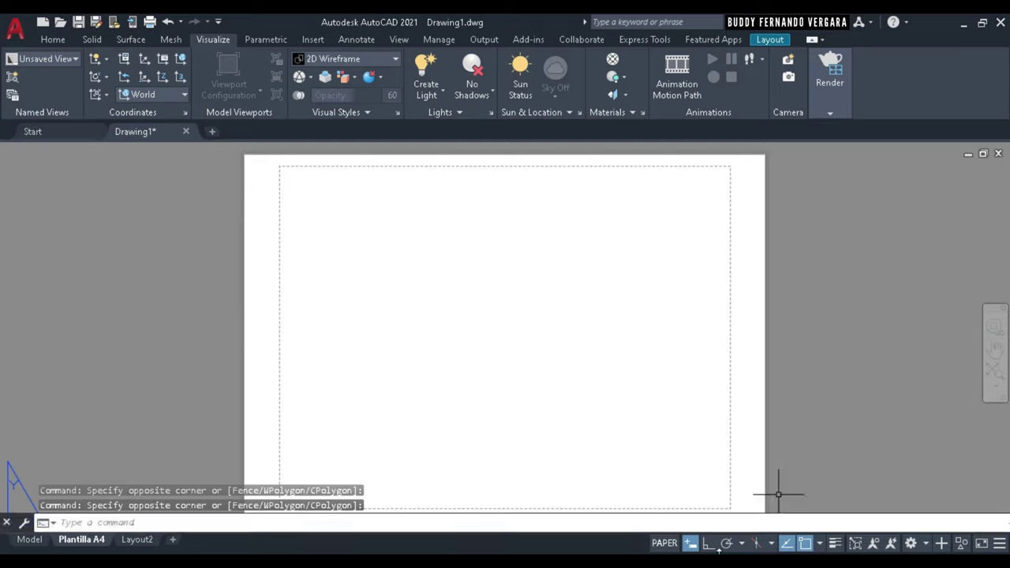
# Step: Open the Page Setup Manager for Plantilla A4 and modify its page setup
pyautogui.rightClick(82, 548)
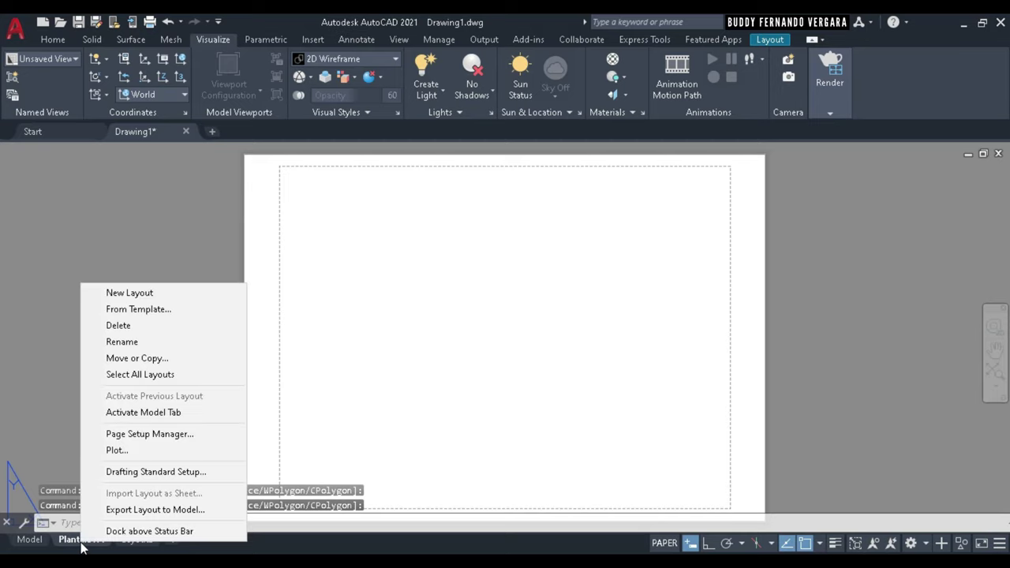
pyautogui.click(125, 433)
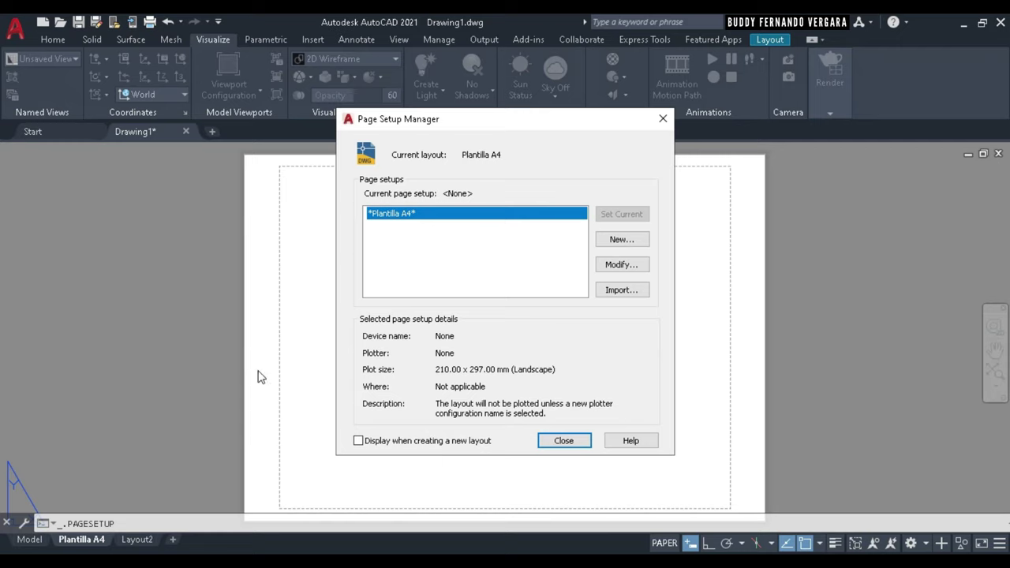
pyautogui.click(633, 267)
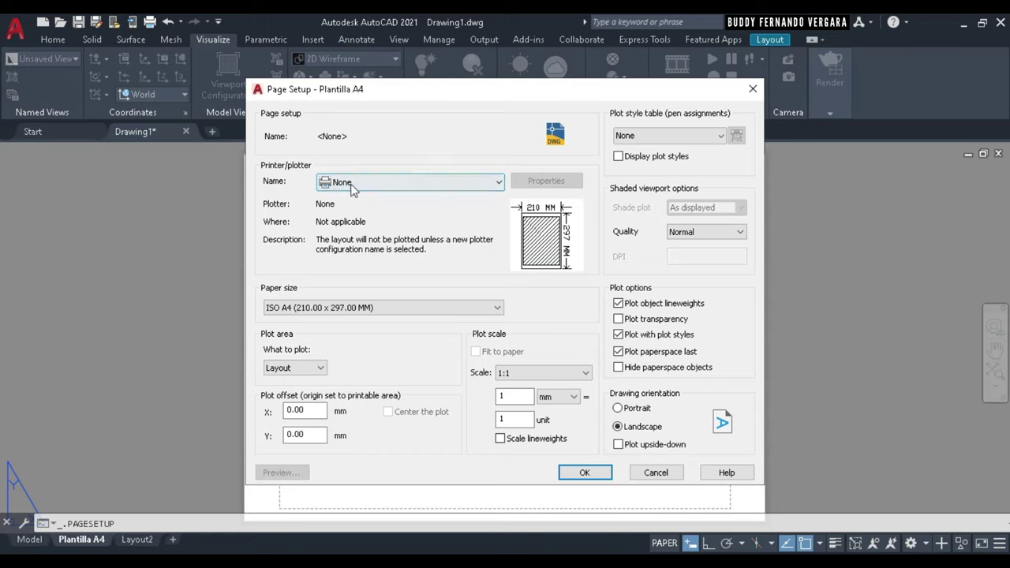
# Step: Set the plotter to DWG To PDF.pc3 with ISO full bleed A4 (297.00 x 210.00 MM) paper
pyautogui.click(484, 183)
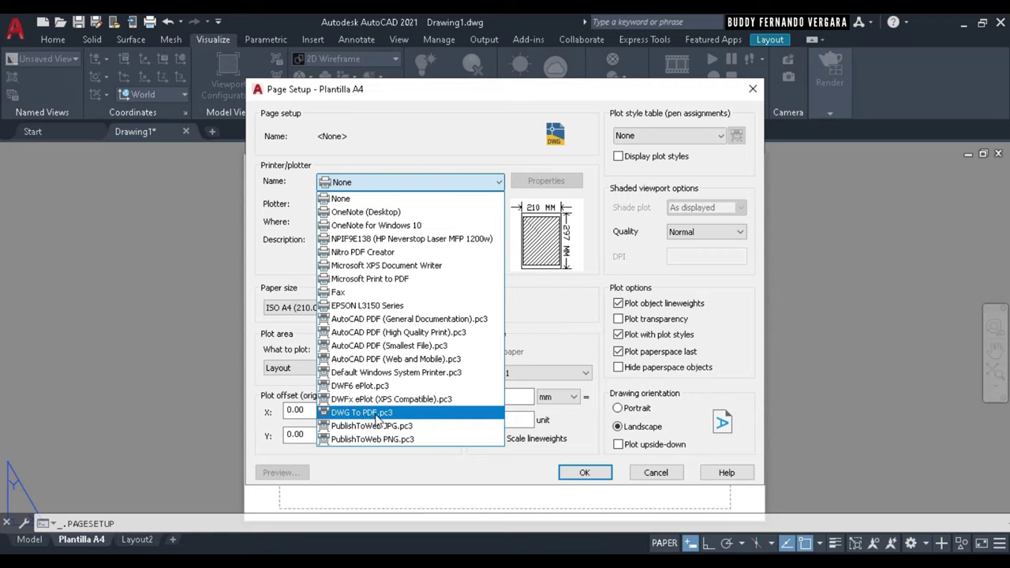
pyautogui.click(385, 413)
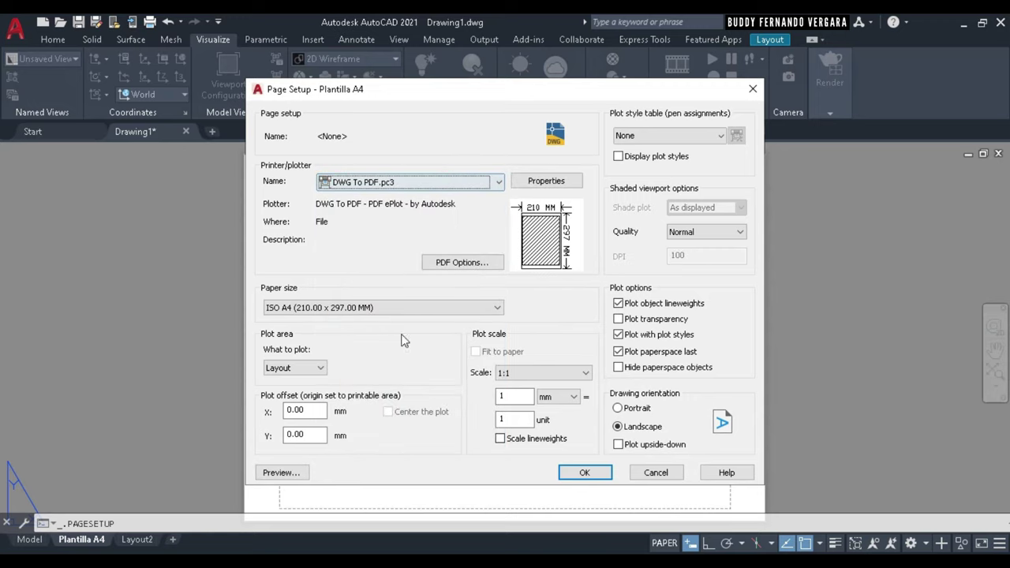
pyautogui.click(298, 307)
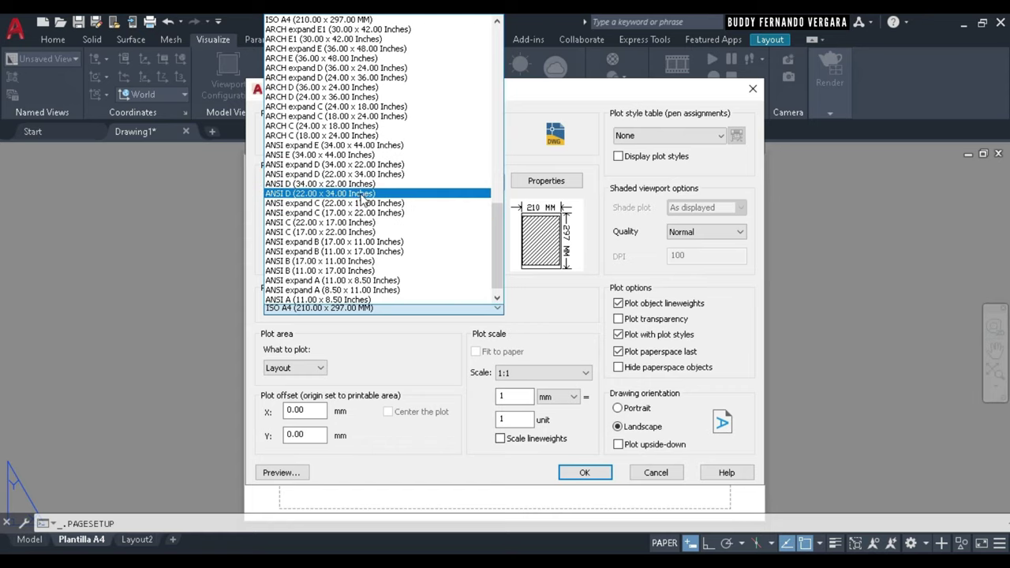
pyautogui.scroll(-1, 363, 203)
pyautogui.scroll(5, 366, 219)
pyautogui.scroll(5, 366, 197)
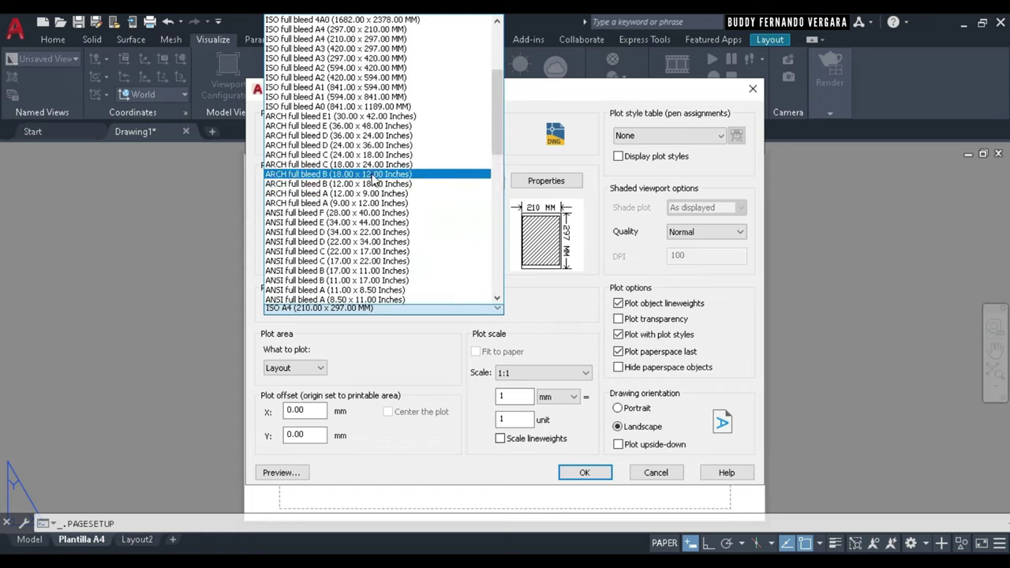
pyautogui.scroll(3, 372, 150)
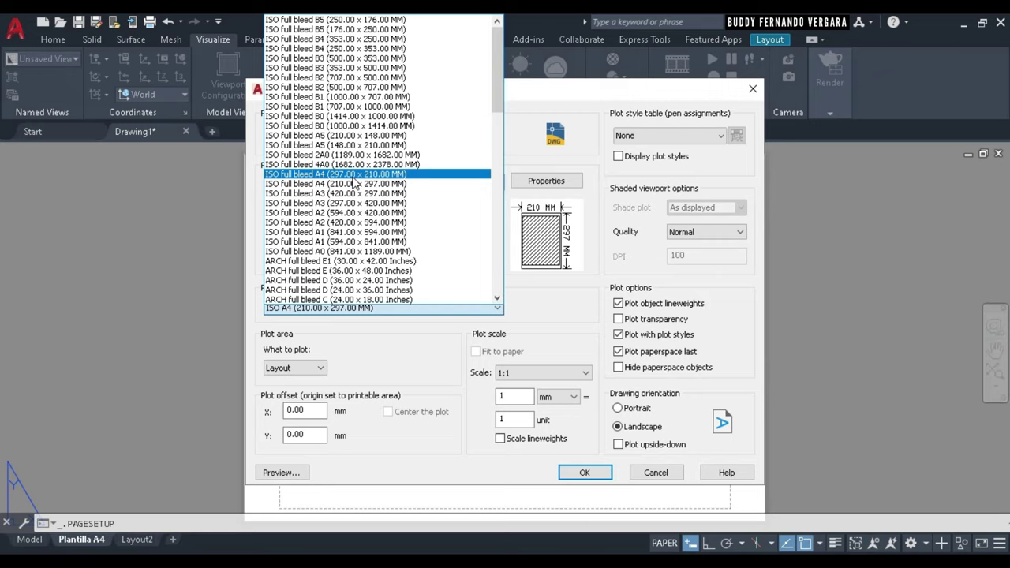
pyautogui.click(353, 175)
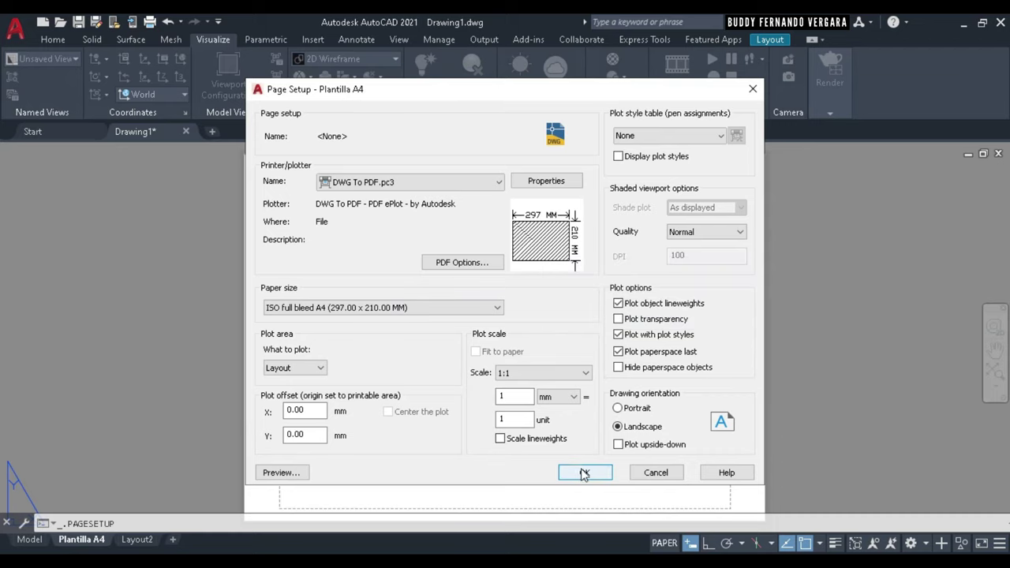
pyautogui.click(584, 472)
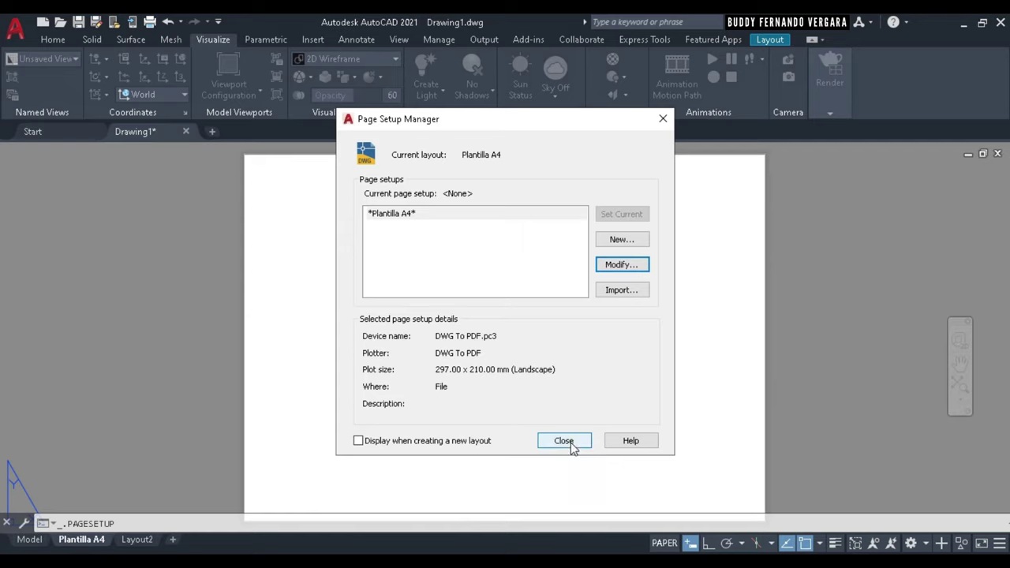
# Step: Close the Page Setup Manager and bring up the Layer Properties Manager
pyautogui.click(568, 443)
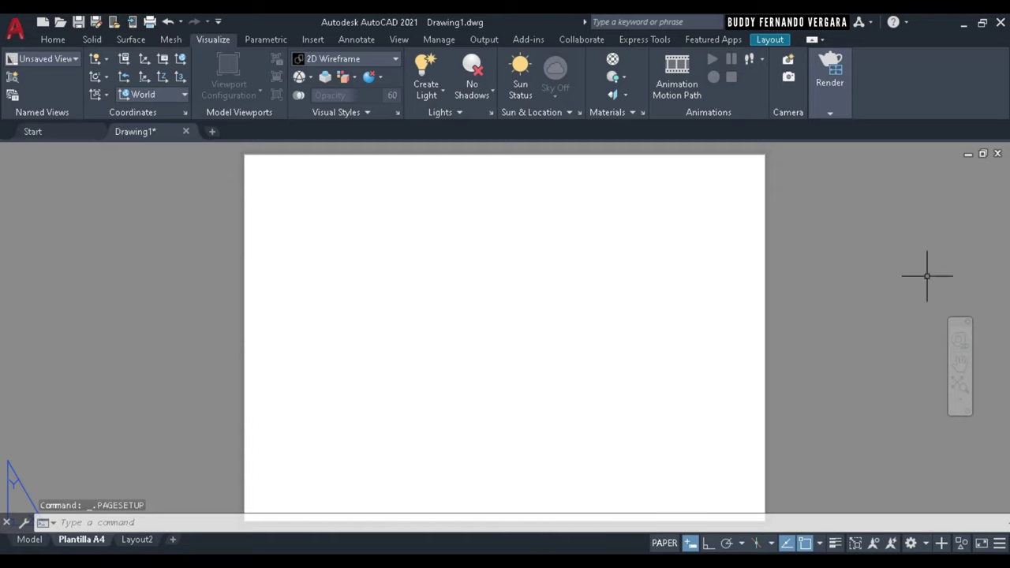
pyautogui.click(53, 39)
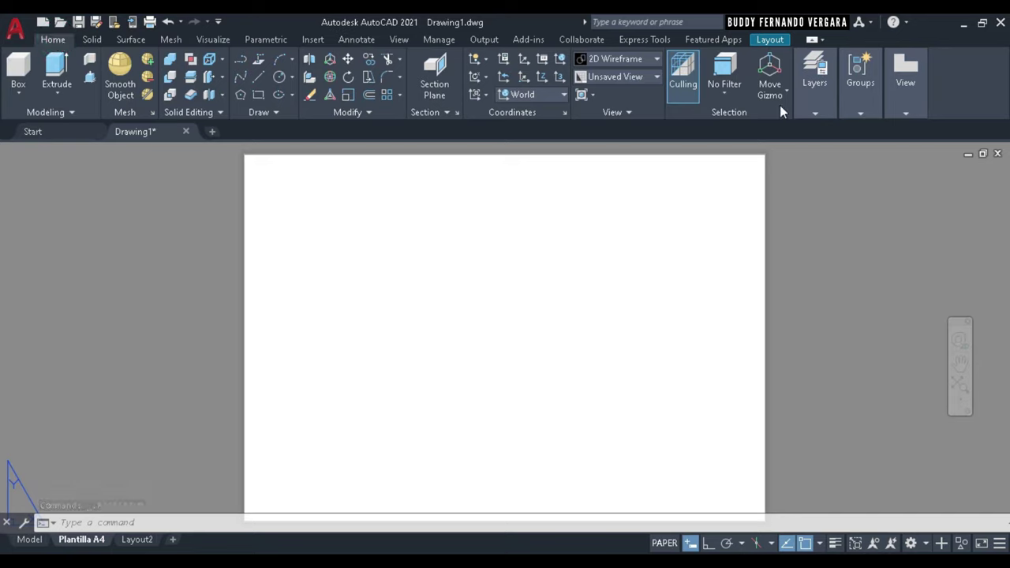
pyautogui.click(820, 64)
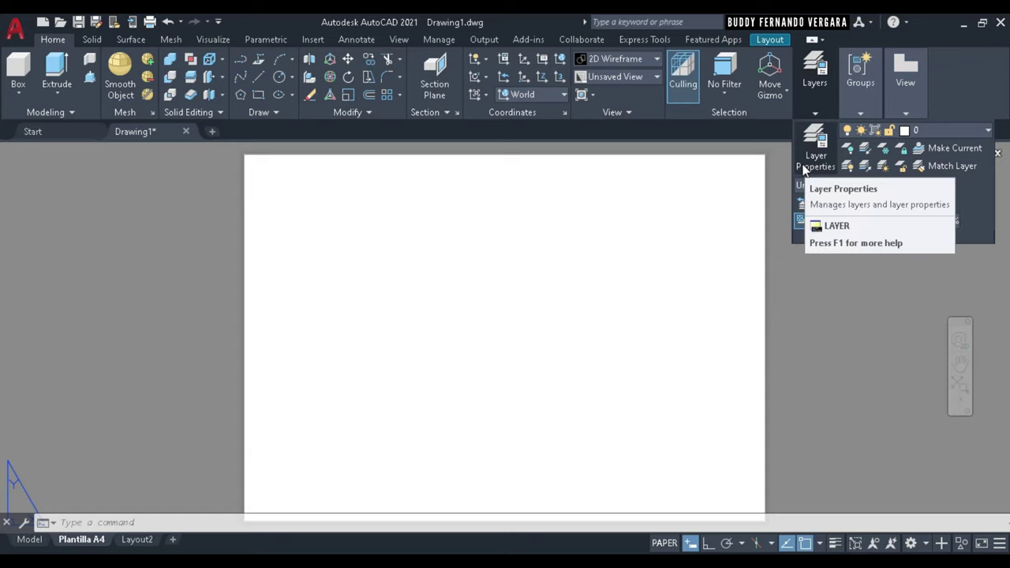
pyautogui.click(820, 138)
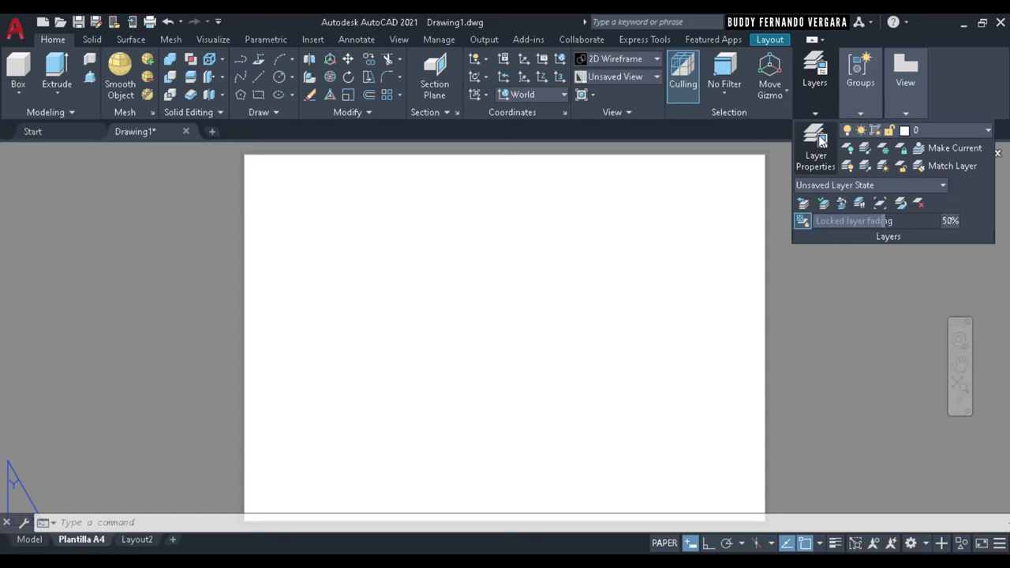
# Step: Create layer Marco with a 0.30 mm lineweight and turn on lineweight display
pyautogui.rightClick(169, 186)
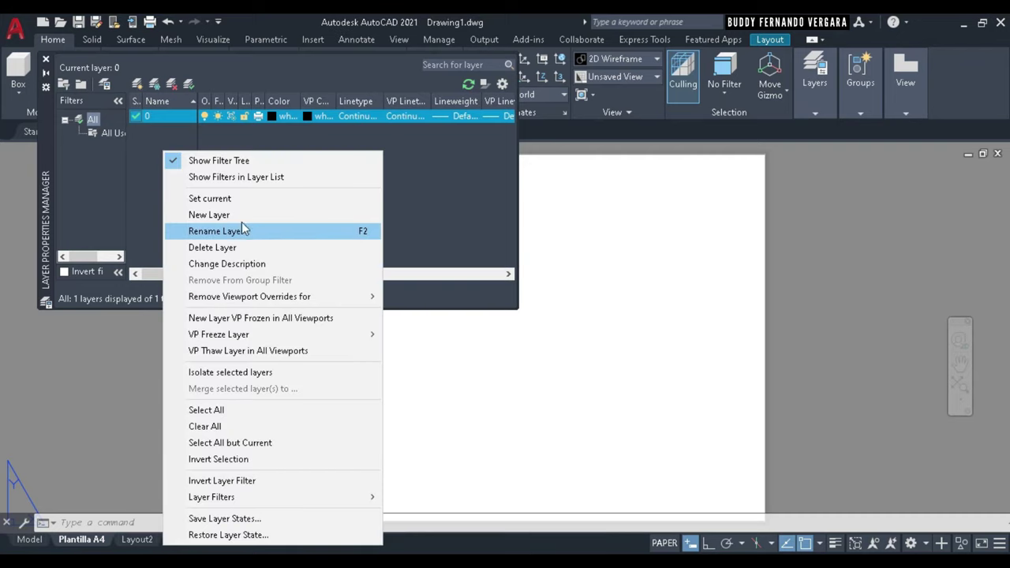
pyautogui.click(232, 214)
pyautogui.write('Marco')
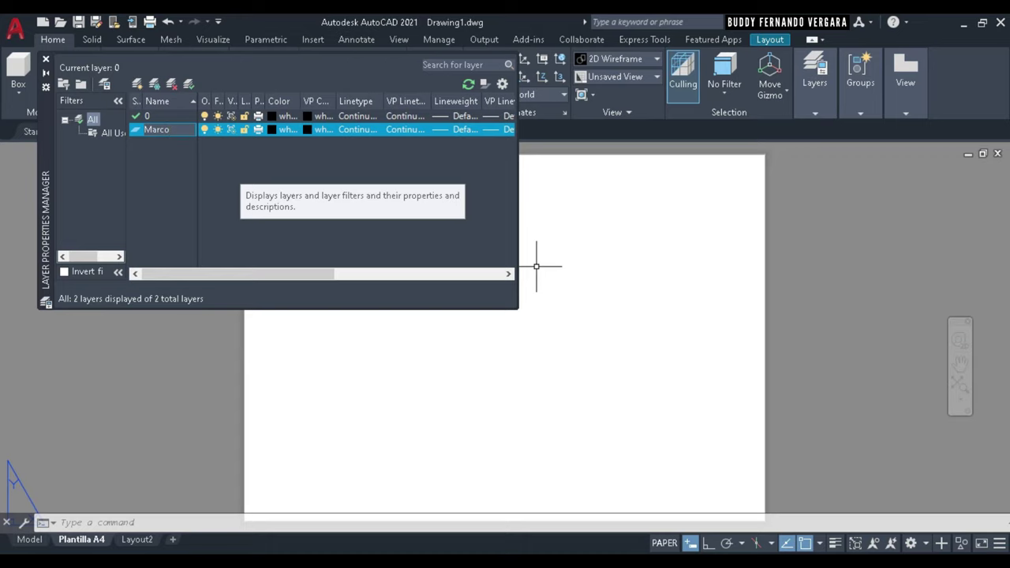
pyautogui.click(440, 130)
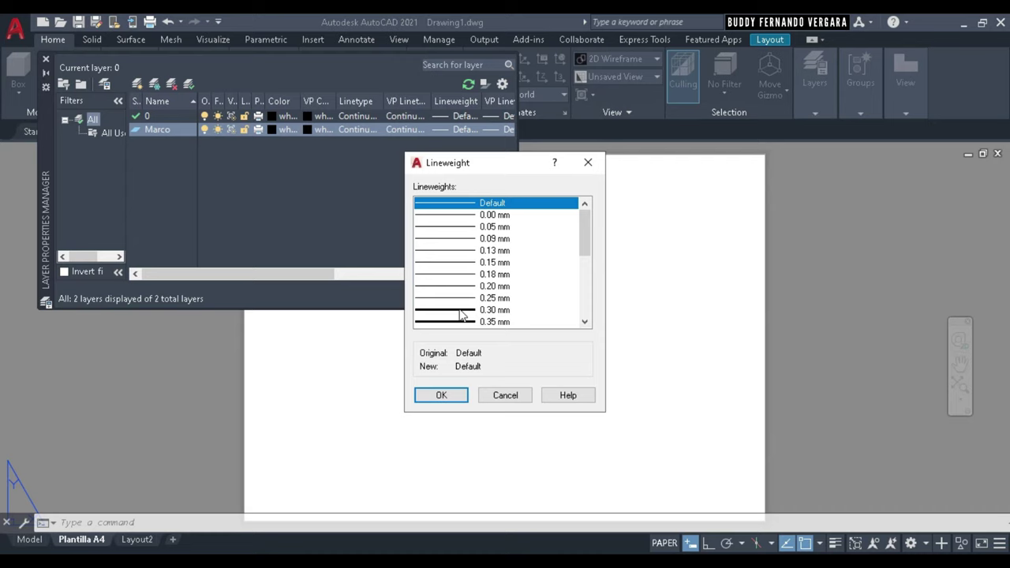
pyautogui.click(461, 310)
pyautogui.click(448, 392)
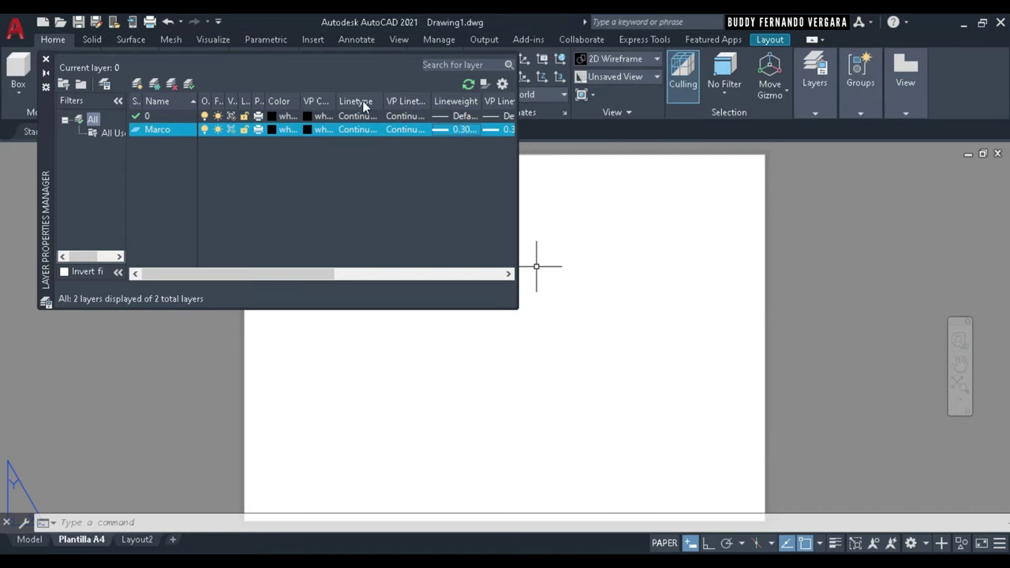
pyautogui.click(46, 59)
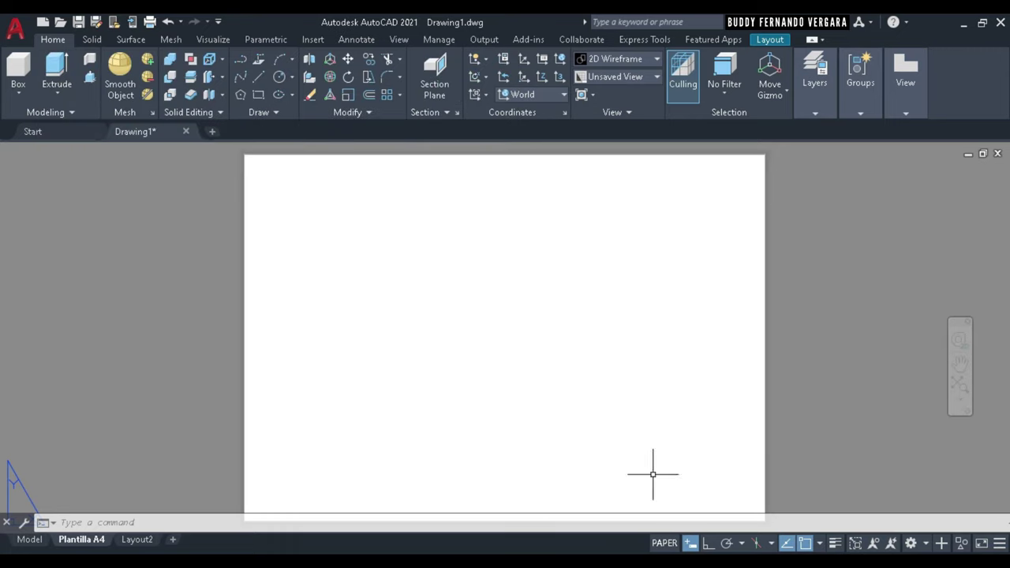
pyautogui.click(834, 550)
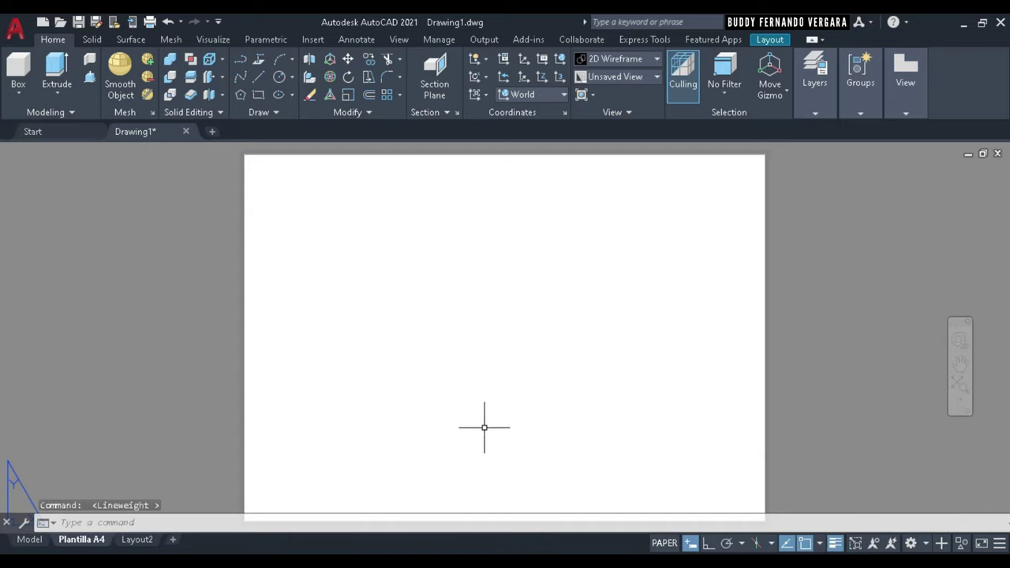
# Step: Start a line with its first point at the sheet origin 0,0
pyautogui.moveTo(489, 390); pyautogui.dragTo(506, 394, button='middle')
pyautogui.scroll(-2, 471, 347)
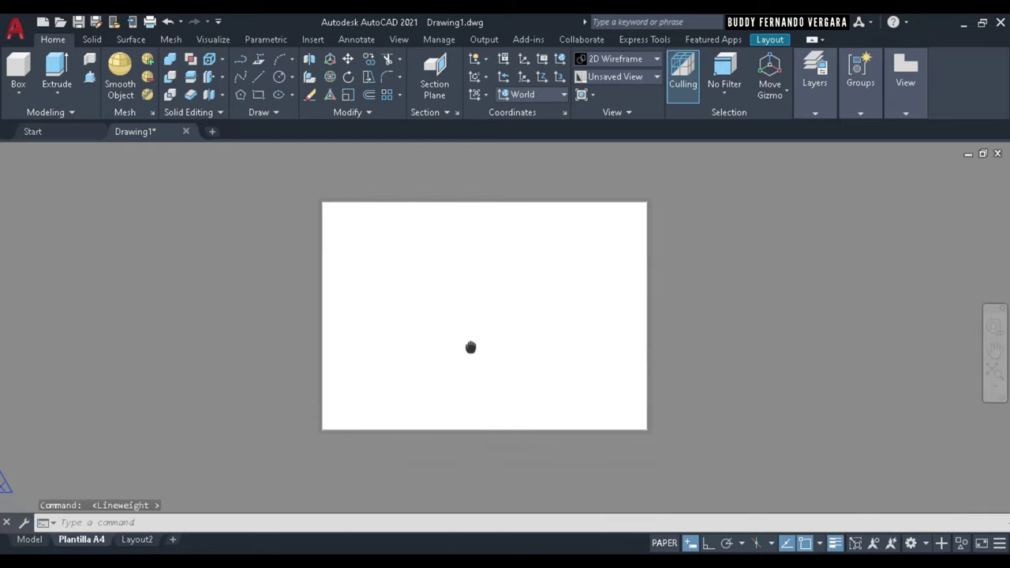
pyautogui.scroll(2, 469, 342)
pyautogui.moveTo(468, 342)
pyautogui.mouseDown(button='middle')
pyautogui.moveTo(519, 396)
pyautogui.moveTo(505, 379)
pyautogui.mouseUp(button='middle')
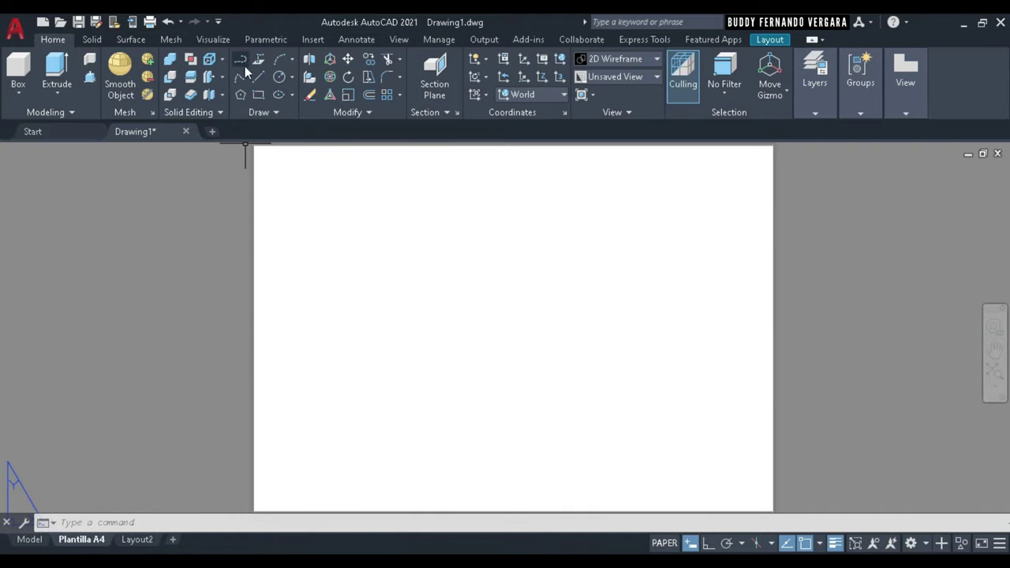
pyautogui.click(262, 78)
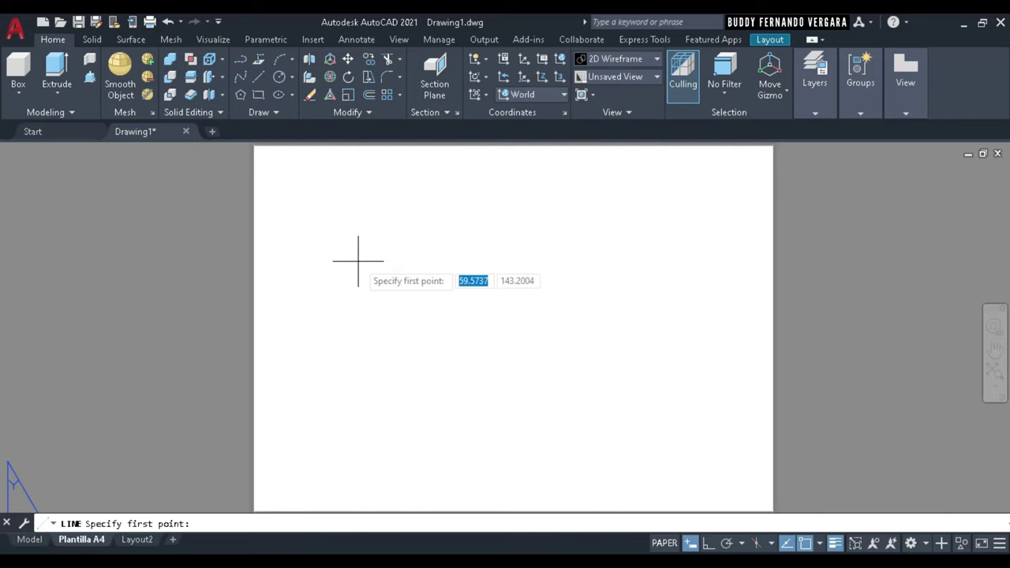
pyautogui.write('0')
pyautogui.press('Tab')
pyautogui.write('0')
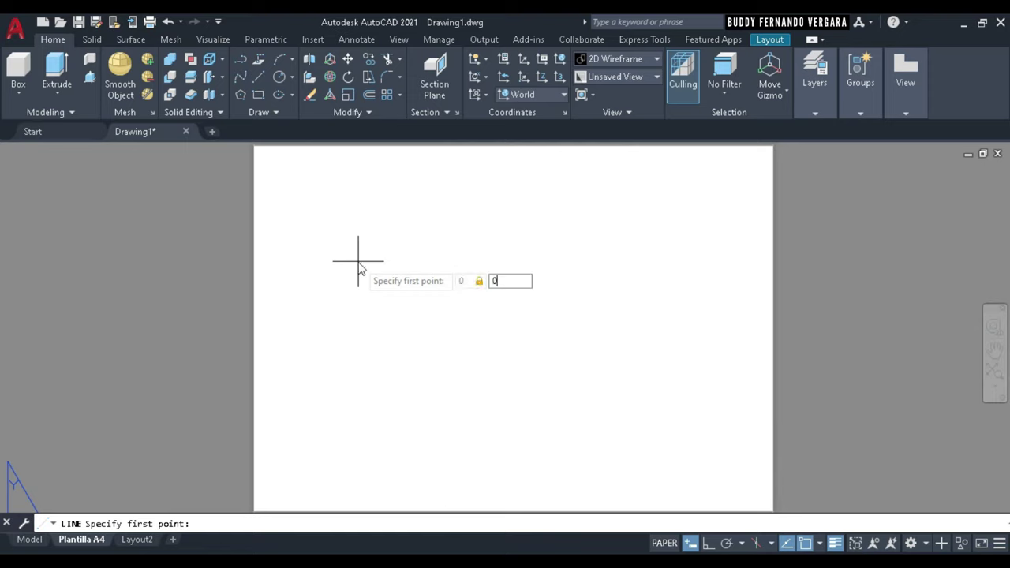
pyautogui.press('Return')
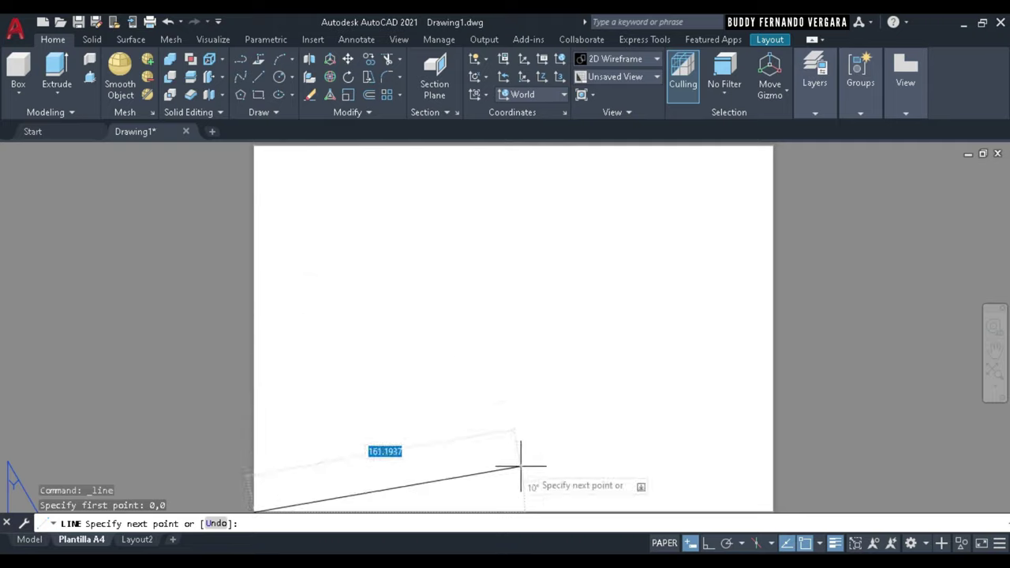
pyautogui.moveTo(388, 353)
pyautogui.mouseDown(button='middle')
pyautogui.moveTo(474, 301)
pyautogui.moveTo(407, 279)
pyautogui.mouseUp(button='middle')
pyautogui.moveTo(476, 231); pyautogui.dragTo(459, 223, button='middle')
pyautogui.scroll(-2, 380, 278)
pyautogui.moveTo(379, 279)
pyautogui.mouseDown(button='middle')
pyautogui.moveTo(383, 323)
pyautogui.moveTo(435, 313)
pyautogui.moveTo(410, 308)
pyautogui.mouseUp(button='middle')
pyautogui.scroll(2, 379, 322)
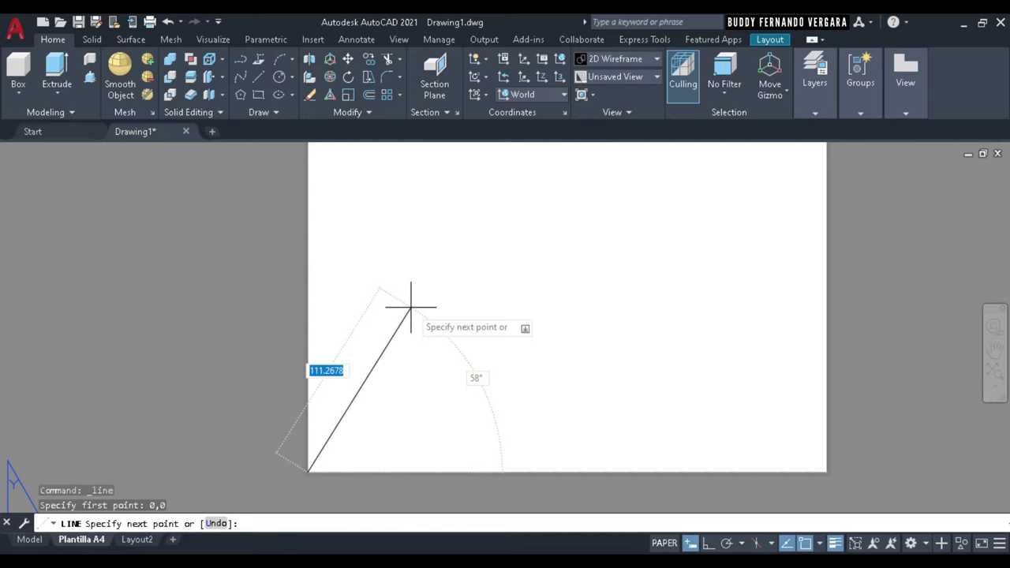
pyautogui.write('10')
pyautogui.press('Tab')
pyautogui.write('10')
pyautogui.press('Return')
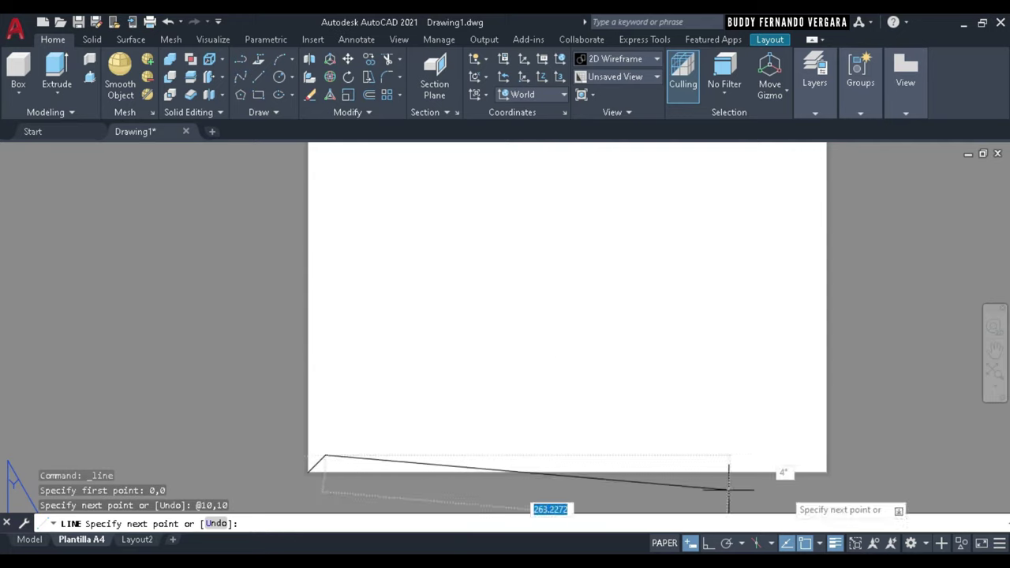
# Step: With Ortho on, draw the frame 277 right, 185 up, across the top, and back down to the start
pyautogui.click(706, 546)
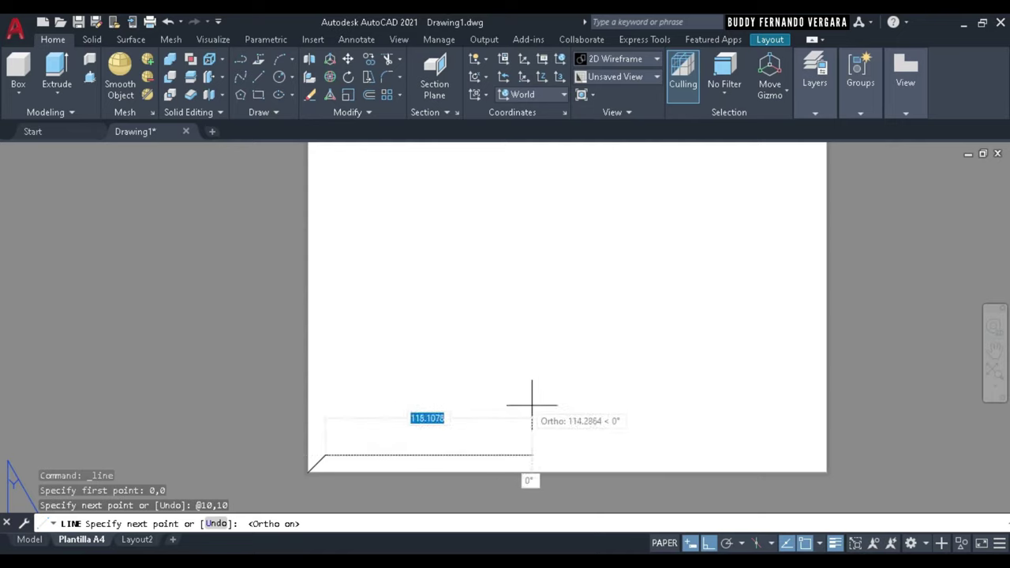
pyautogui.moveTo(531, 400)
pyautogui.mouseDown(button='middle')
pyautogui.moveTo(513, 396)
pyautogui.moveTo(491, 416)
pyautogui.moveTo(464, 396)
pyautogui.mouseUp(button='middle')
pyautogui.scroll(-2, 462, 412)
pyautogui.scroll(2, 462, 413)
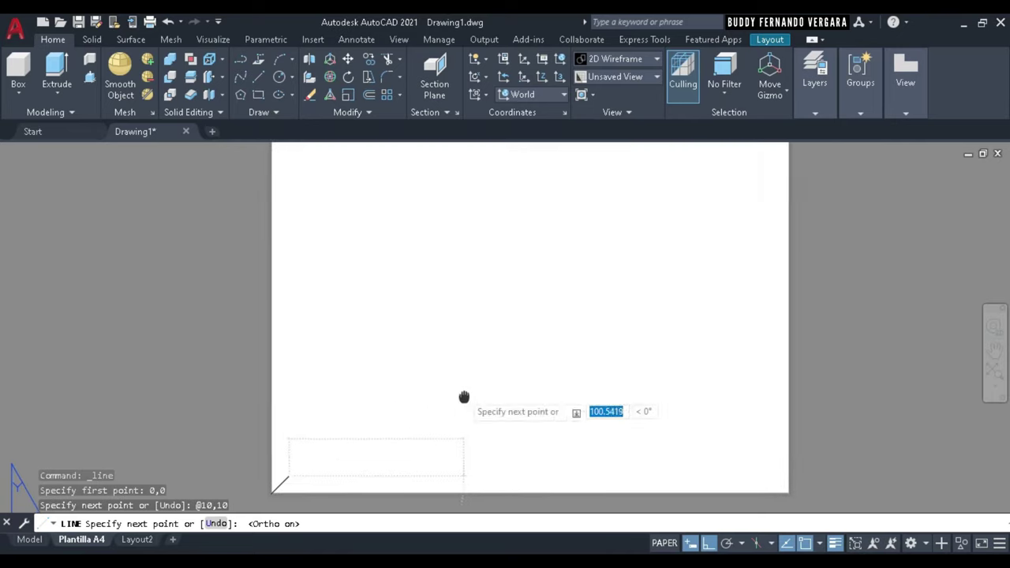
pyautogui.scroll(-2, 464, 408)
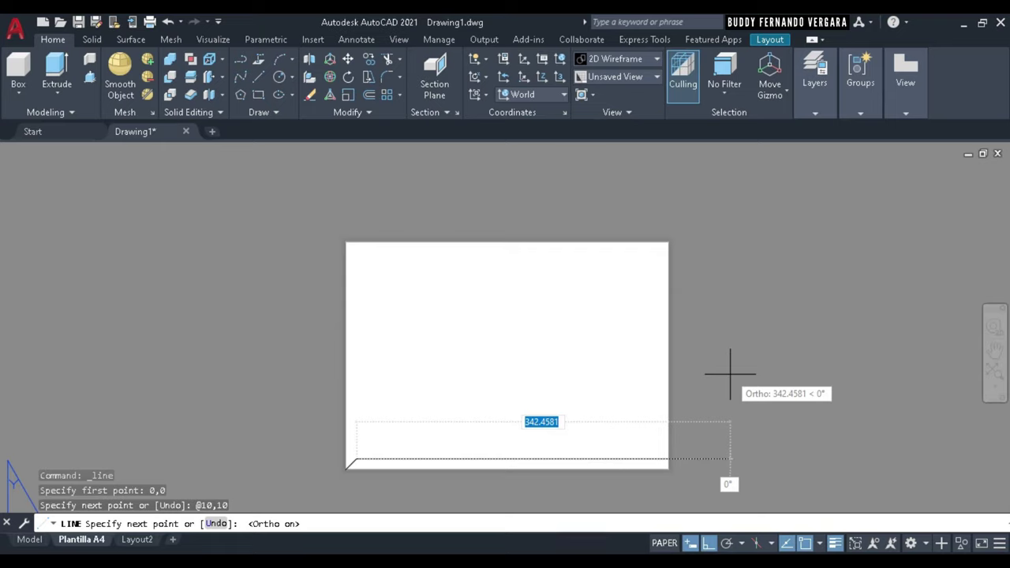
pyautogui.write('277')
pyautogui.press('Return')
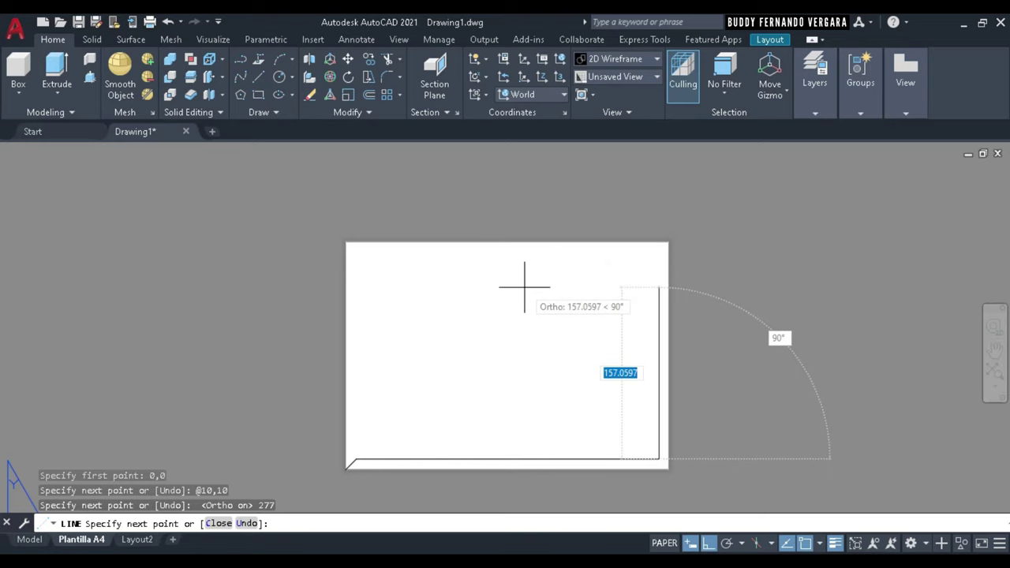
pyautogui.write('185')
pyautogui.press('Return')
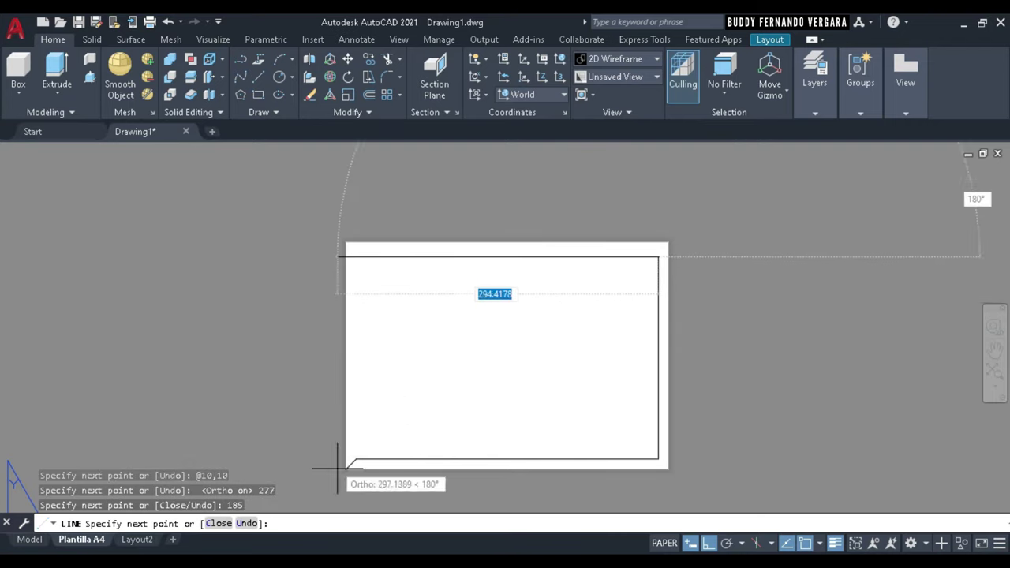
pyautogui.click(356, 256)
pyautogui.click(357, 458)
# Step: Delete the diagonal line and JOIN the four frame lines into one polyline
pyautogui.press('Escape')
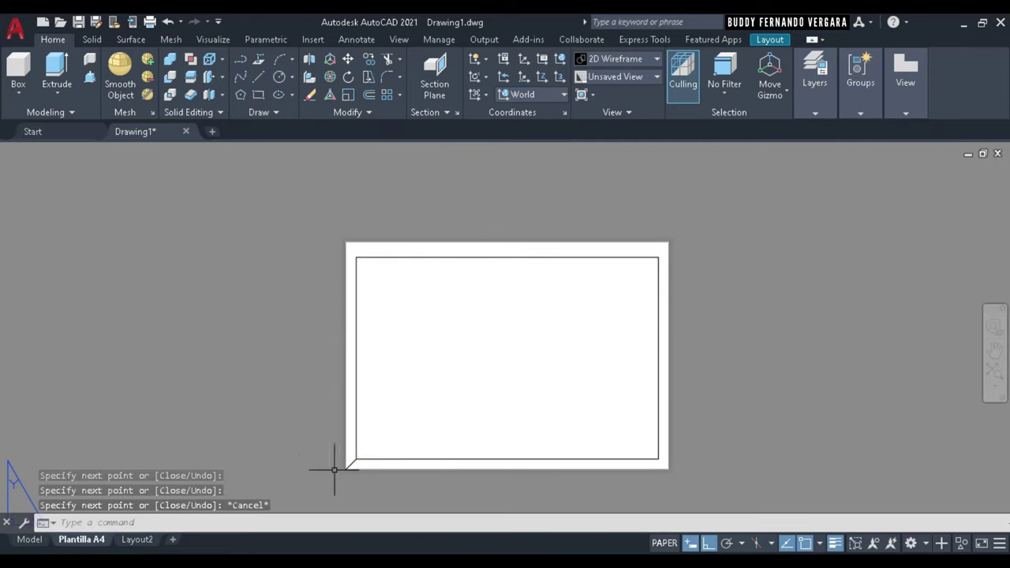
pyautogui.press('Delete')
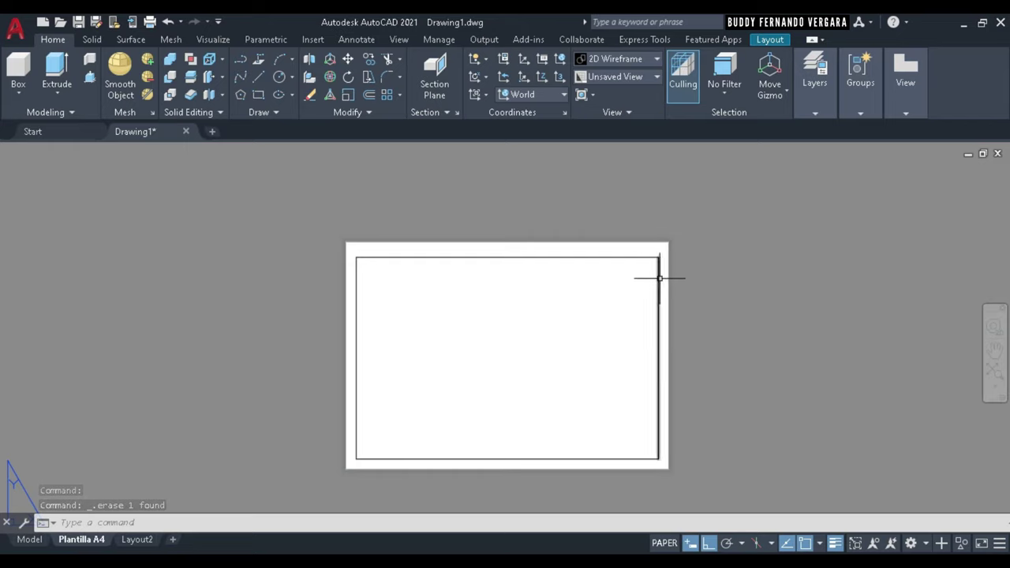
pyautogui.click(665, 253)
pyautogui.click(354, 469)
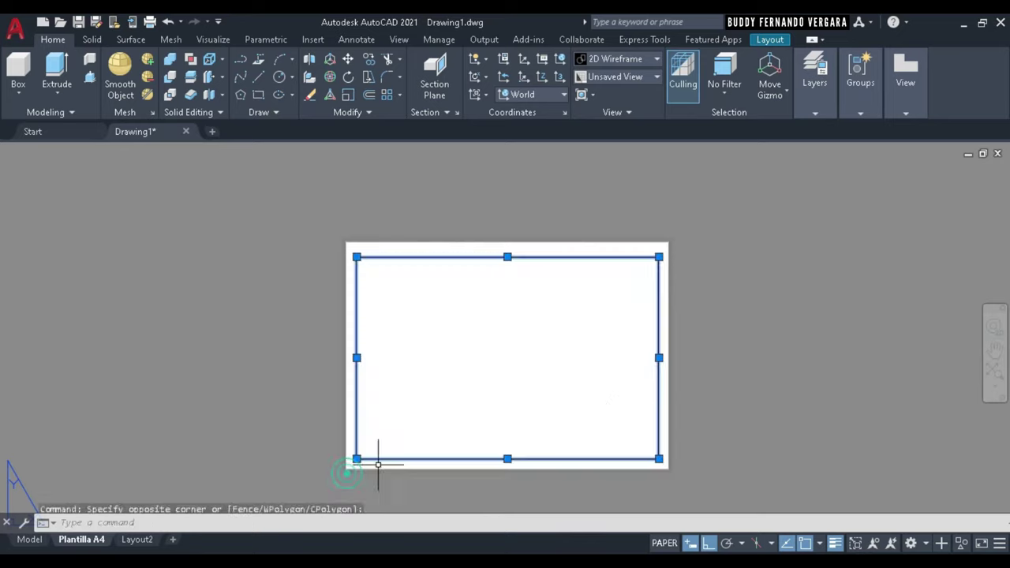
pyautogui.write('jon')
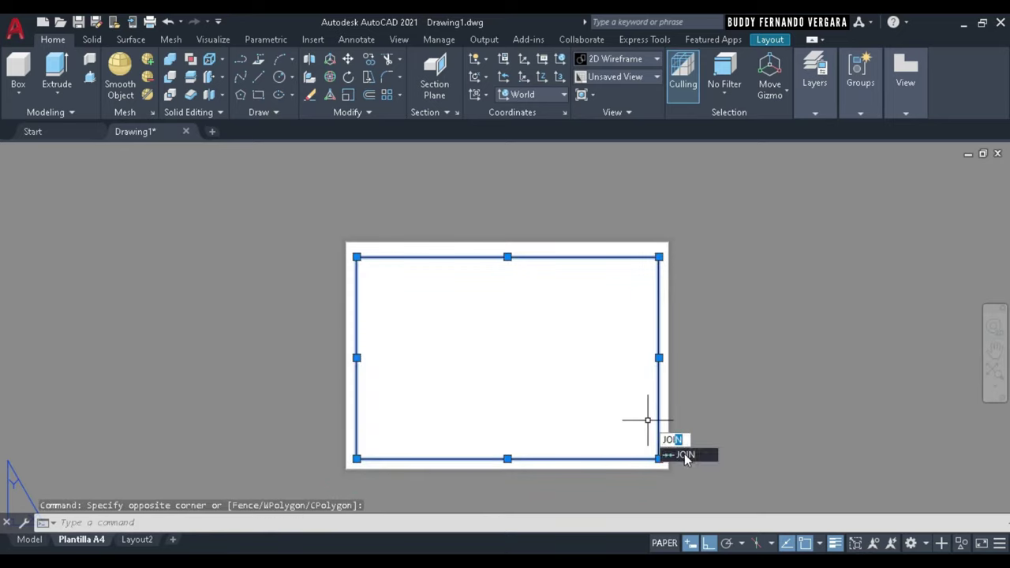
pyautogui.click(683, 456)
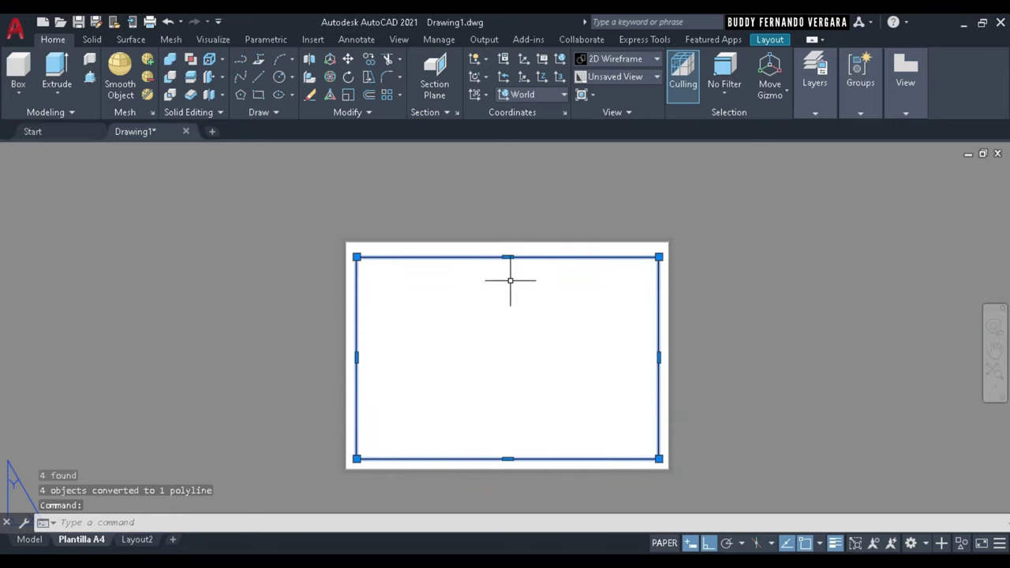
pyautogui.press('Escape')
pyautogui.click(657, 322)
# Step: Pan and zoom to recentre the framed Plantilla A4 sheet in the view
pyautogui.press('Escape')
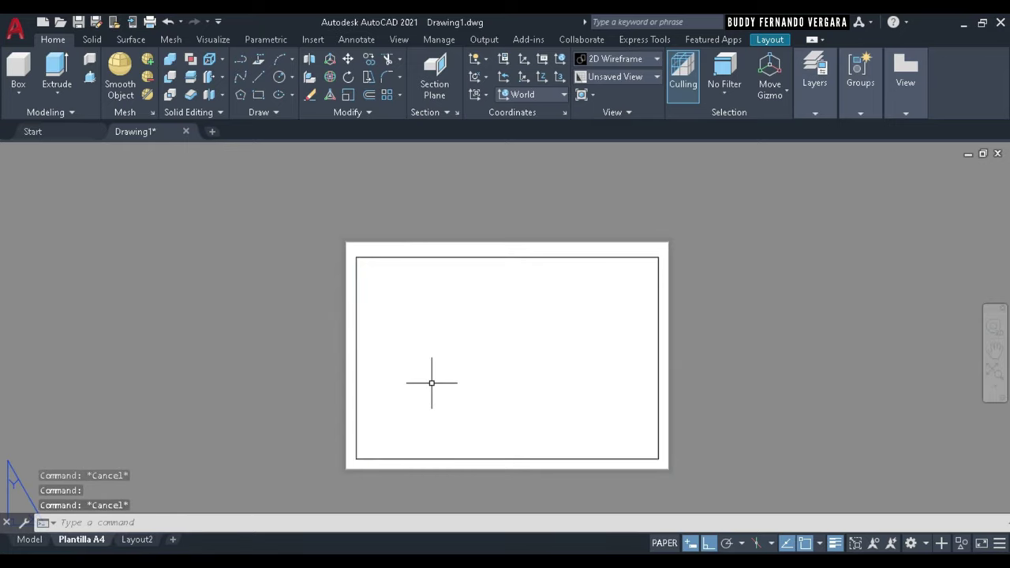
pyautogui.moveTo(393, 395)
pyautogui.mouseDown(button='middle')
pyautogui.moveTo(494, 381)
pyautogui.moveTo(496, 317)
pyautogui.mouseUp(button='middle')
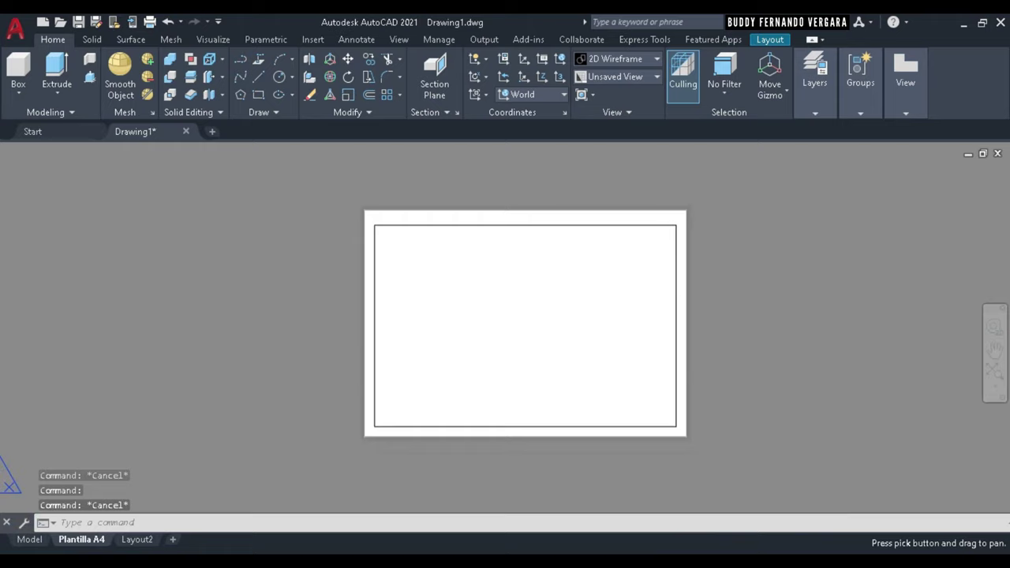
pyautogui.moveTo(439, 331); pyautogui.dragTo(432, 319, button='middle')
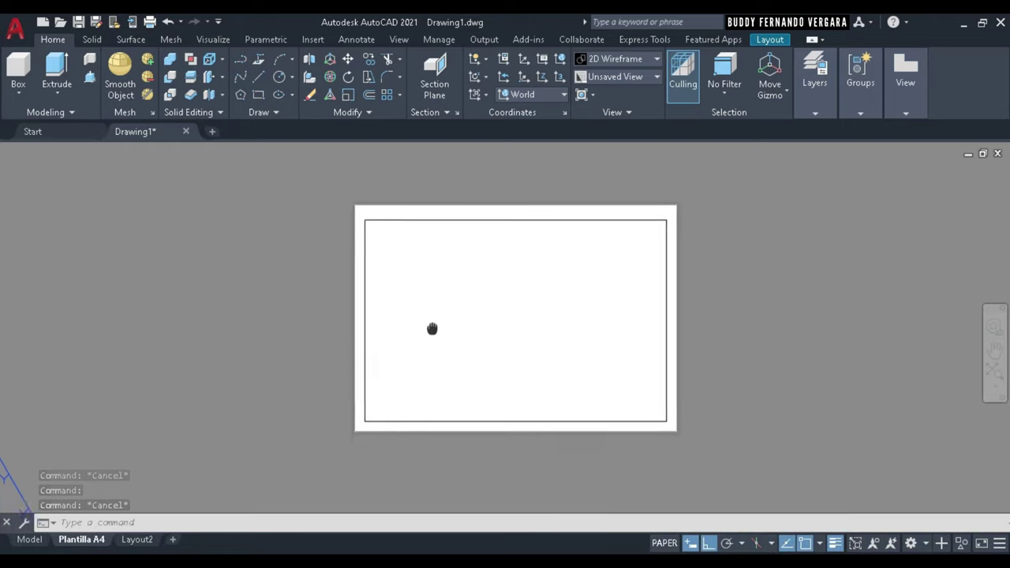
pyautogui.moveTo(338, 308); pyautogui.dragTo(365, 335, button='middle')
pyautogui.scroll(2, 559, 340)
pyautogui.scroll(-2, 616, 351)
pyautogui.moveTo(554, 329); pyautogui.dragTo(500, 300, button='middle')
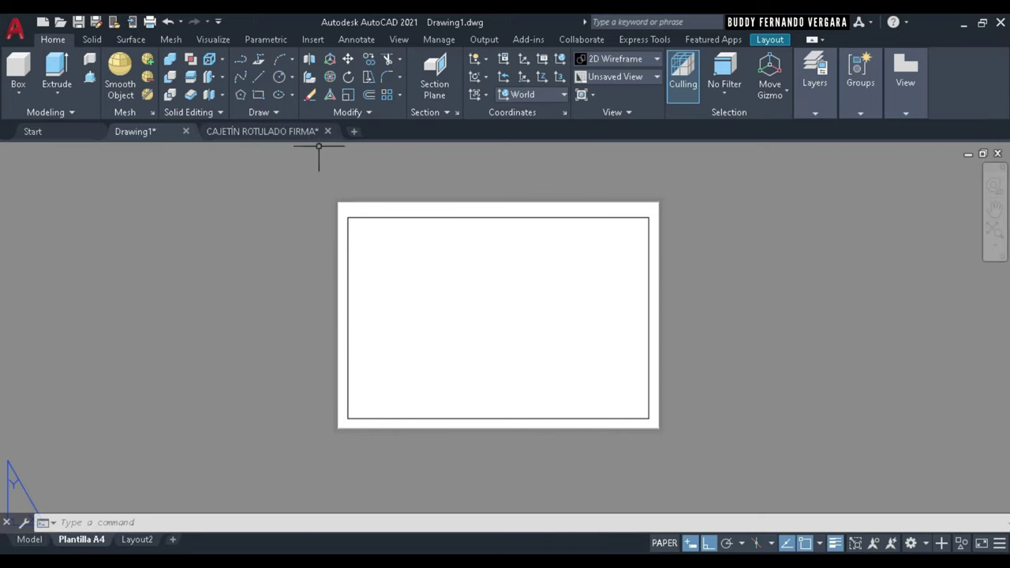
# Step: Switch to CAJETÍN ROTULADO FIRMA and select its title-block table, then cell C1
pyautogui.click(265, 127)
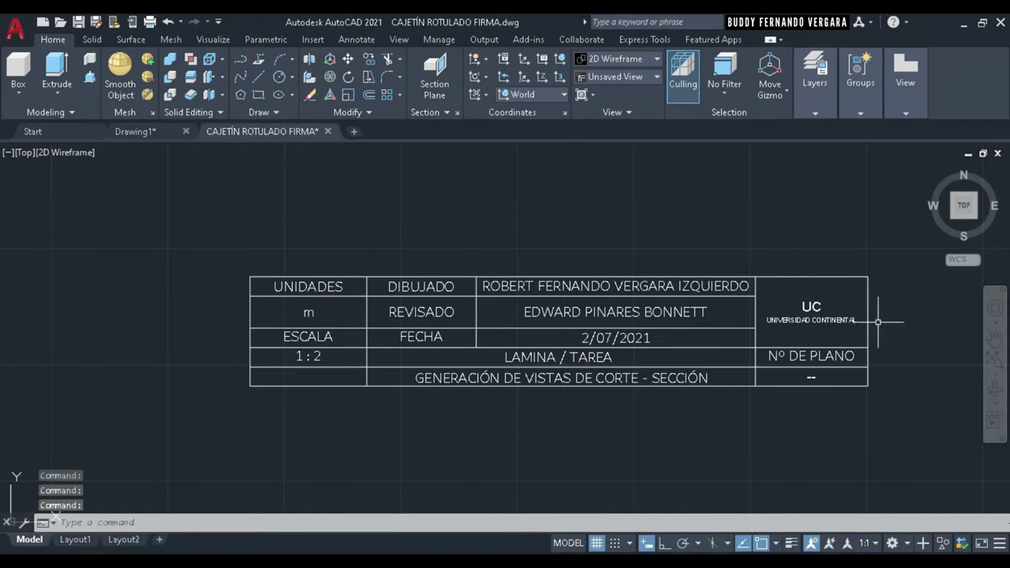
pyautogui.moveTo(675, 266); pyautogui.dragTo(636, 250, button='middle')
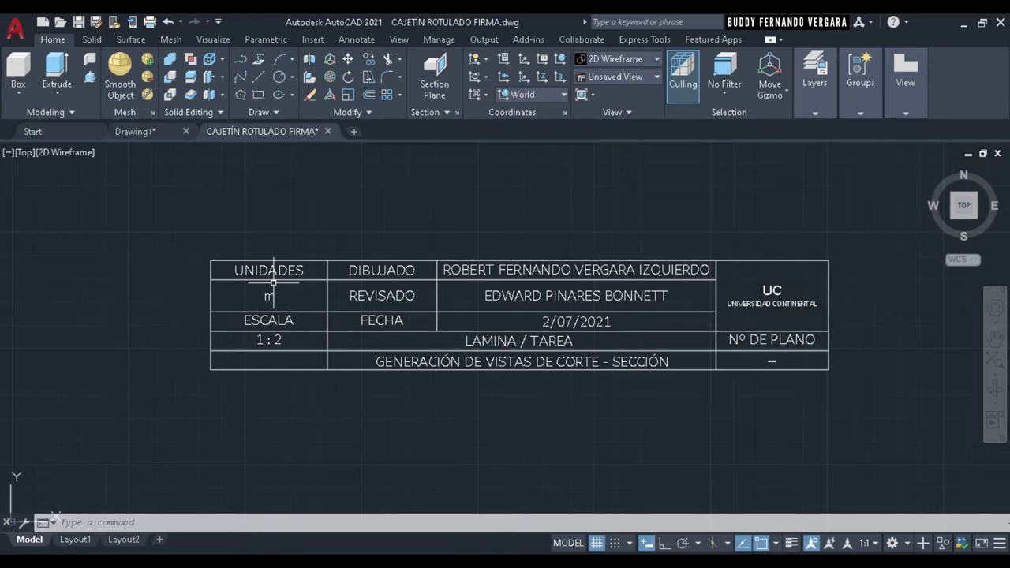
pyautogui.click(354, 294)
pyautogui.press('Escape')
pyautogui.click(871, 249)
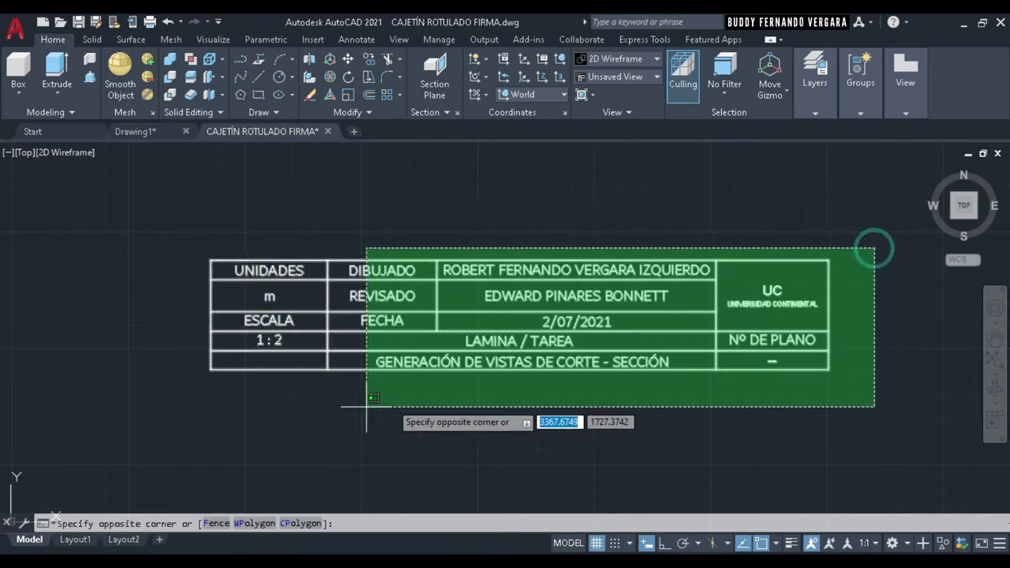
pyautogui.click(874, 302)
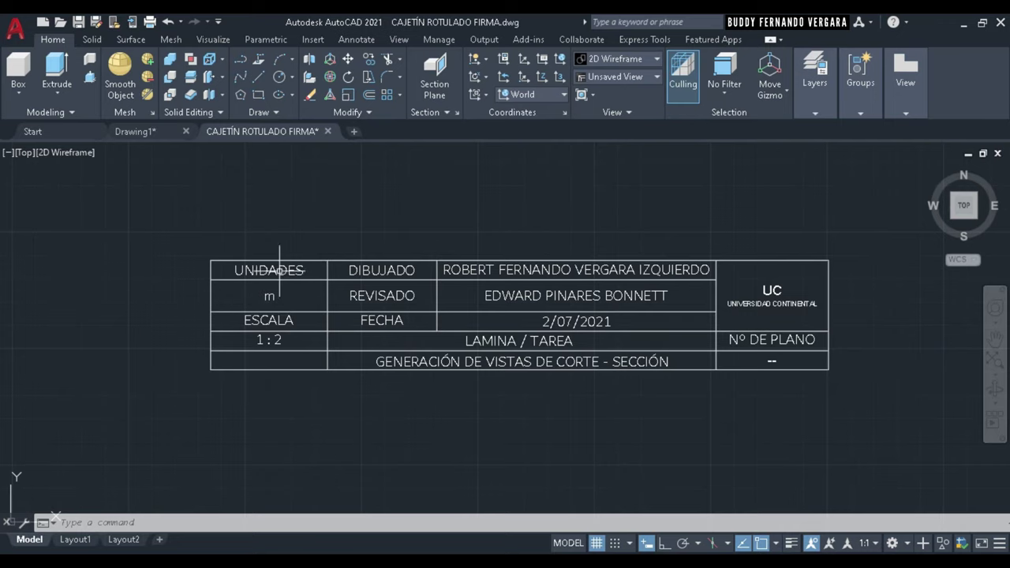
pyautogui.click(491, 269)
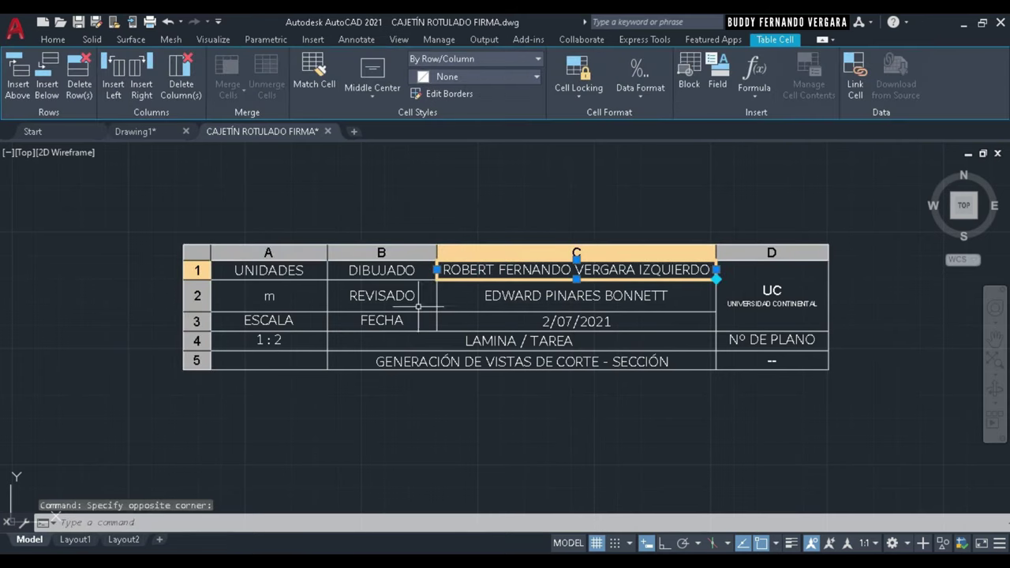
pyautogui.press('Escape')
pyautogui.click(382, 295)
pyautogui.press('Escape')
pyautogui.click(555, 298)
pyautogui.press('Escape')
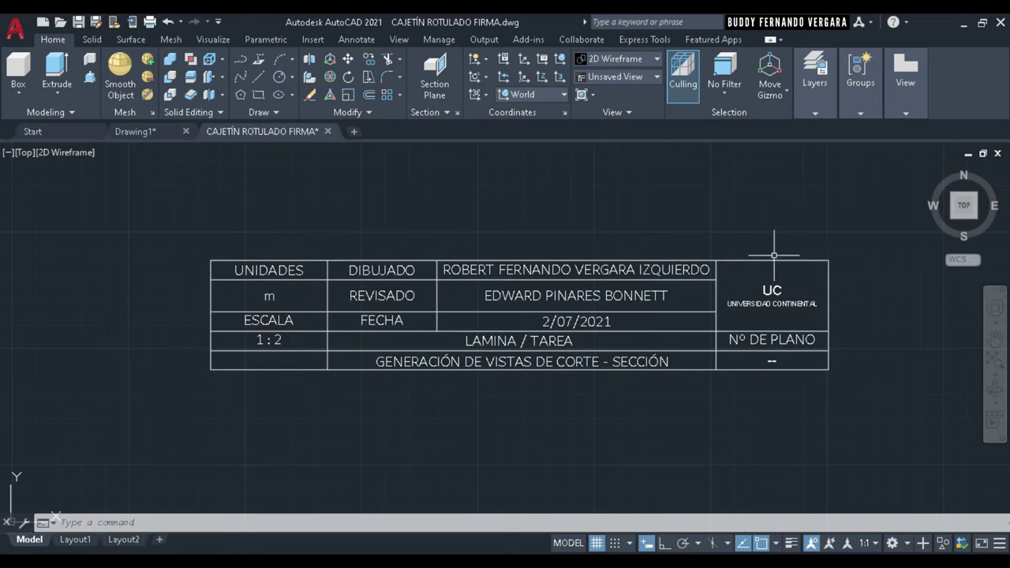
# Step: Select the whole five-row title-block table in CAJETÍN ROTULADO FIRMA with a right-to-left crossing window
pyautogui.click(886, 215)
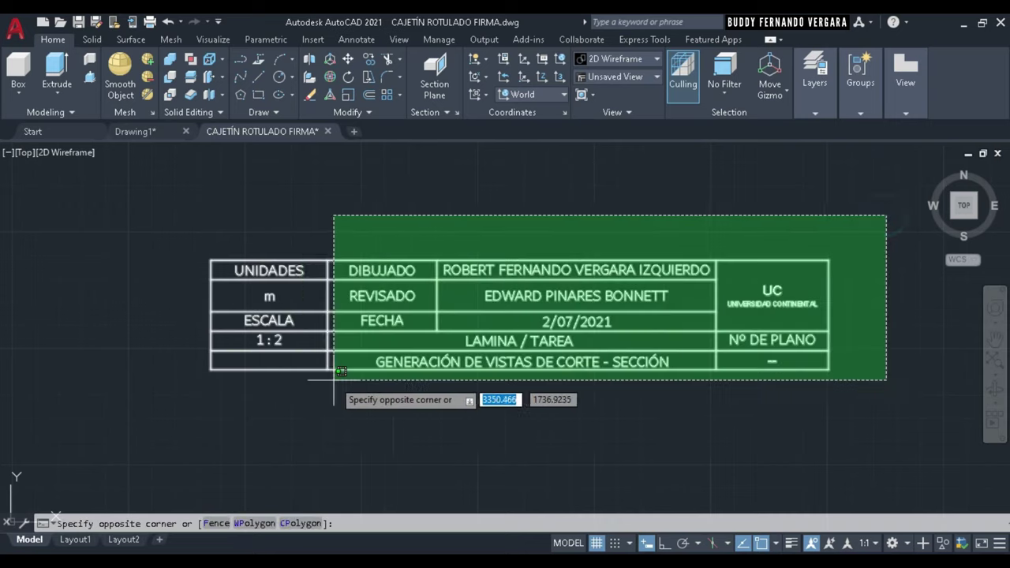
pyautogui.click(179, 411)
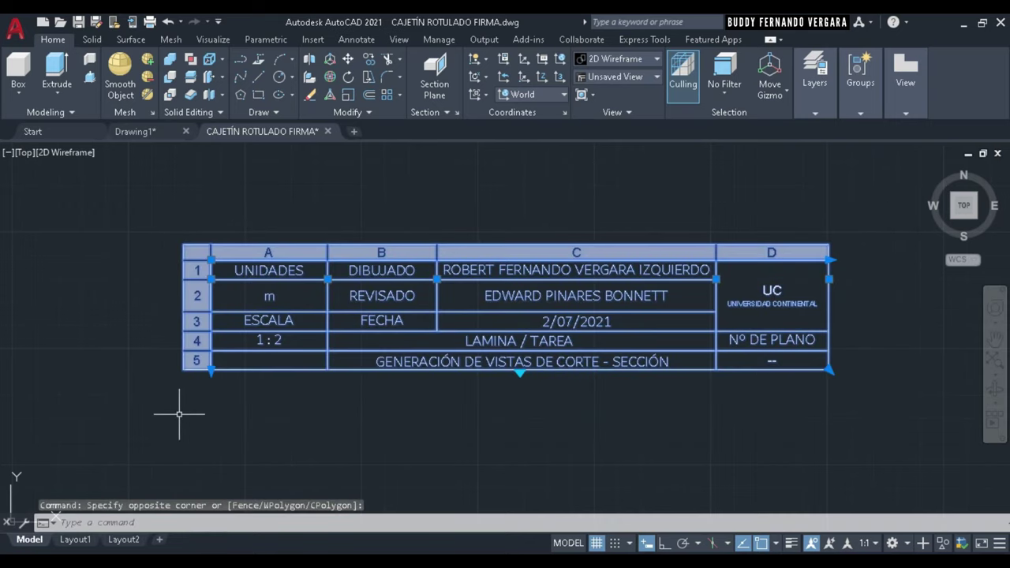